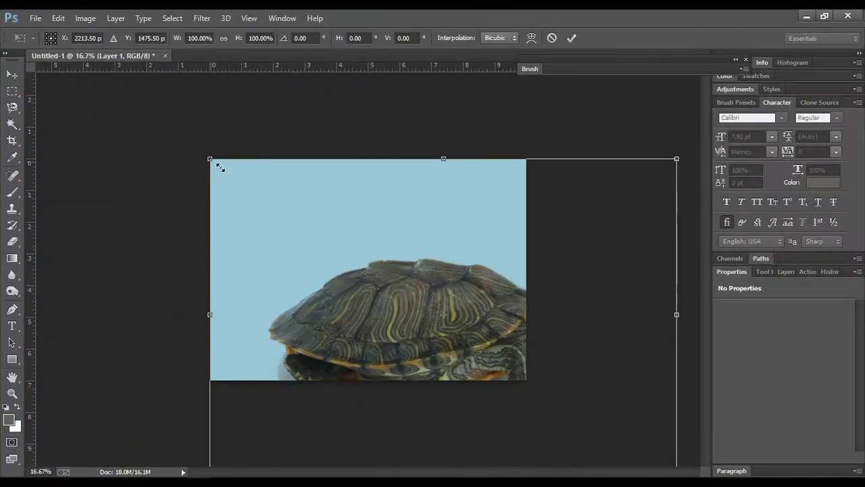
# Step: Scale the turtle photo and its blue backdrop down and centre it on the white canvas
pyautogui.moveTo(219, 167)
pyautogui.mouseDown()
pyautogui.moveTo(322, 233)
pyautogui.moveTo(329, 212)
pyautogui.mouseUp()
pyautogui.press('Return')
# Step: Select the blue background around the turtle with the Magic Wand at tolerance 32
pyautogui.press('m')
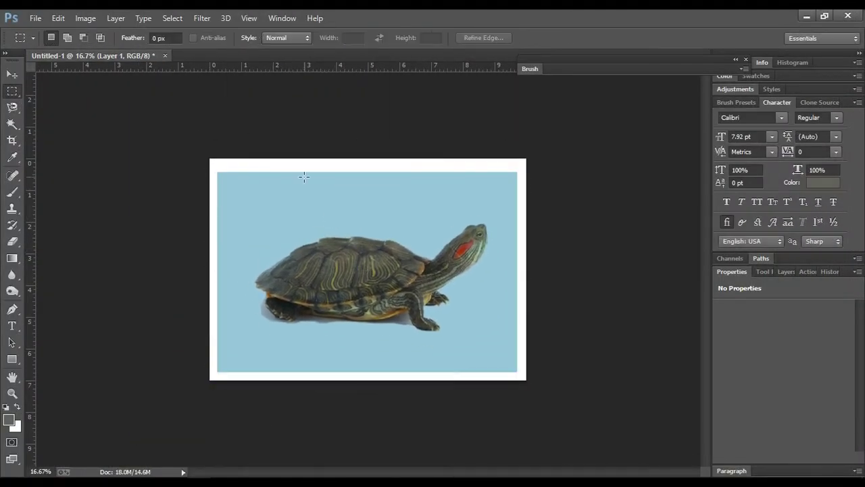
pyautogui.press('w')
pyautogui.click(294, 186)
pyautogui.hotkey('ctrl', '+')
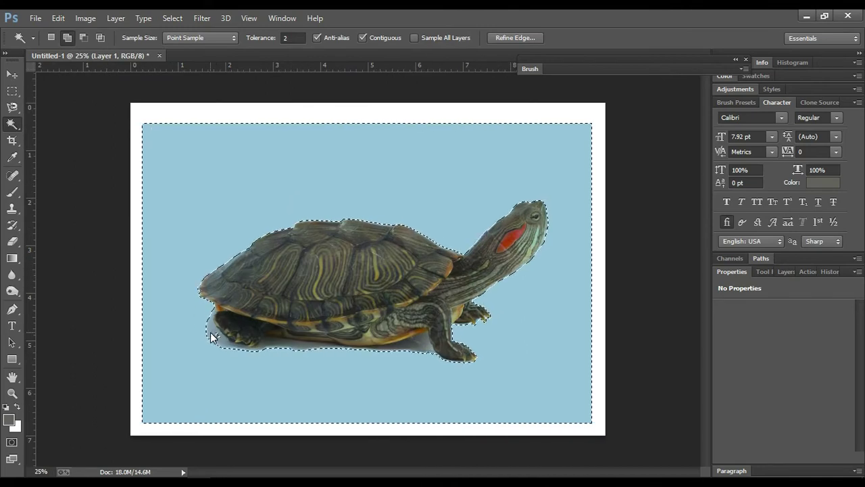
pyautogui.hotkey('ctrl', 'd')
pyautogui.write('32')
pyautogui.click(294, 135)
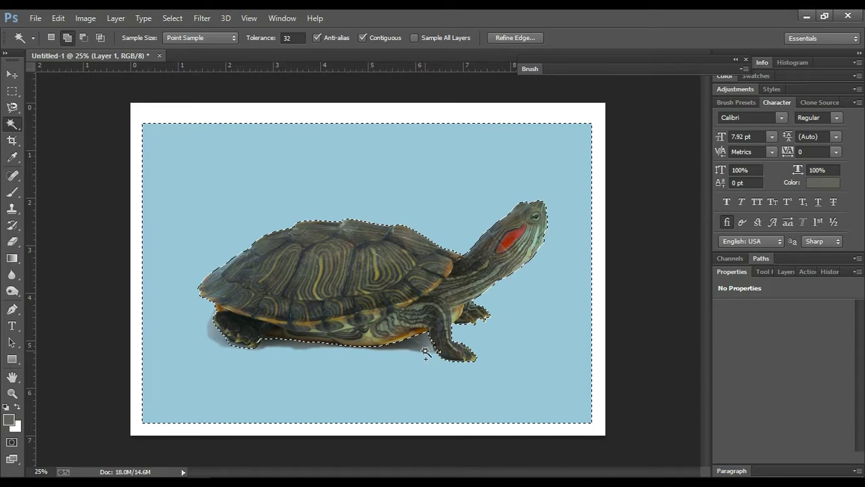
# Step: Add a layer mask from the selection and invert it so the turtle shows
pyautogui.click(786, 271)
pyautogui.click(776, 458)
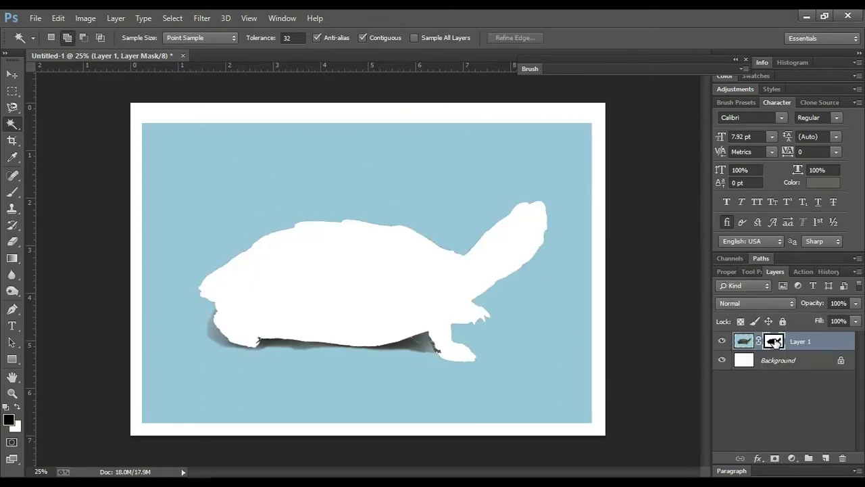
pyautogui.hotkey('ctrl', 'i')
pyautogui.hotkey('ctrl', '+')
pyautogui.hotkey('ctrl', '+')
pyautogui.hotkey('ctrl', '+')
pyautogui.press('h')
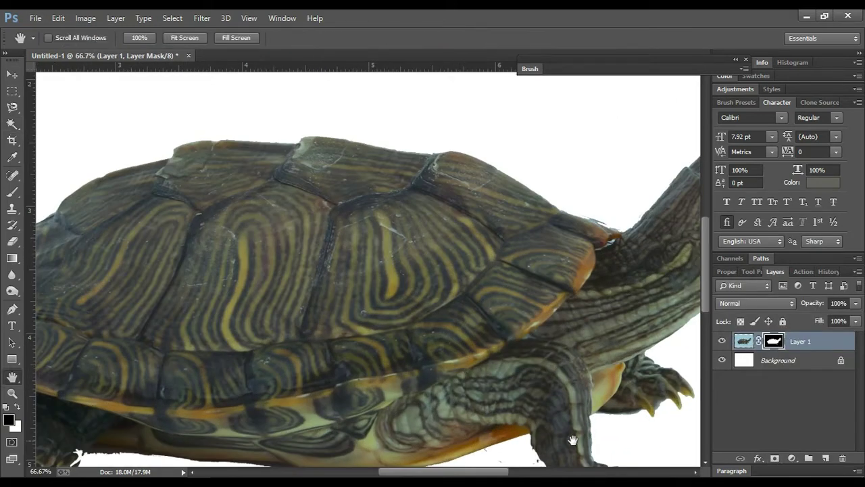
pyautogui.moveTo(608, 334); pyautogui.dragTo(444, 286)
# Step: Lower the mask density in Properties to preview the hidden areas
pyautogui.click(282, 18)
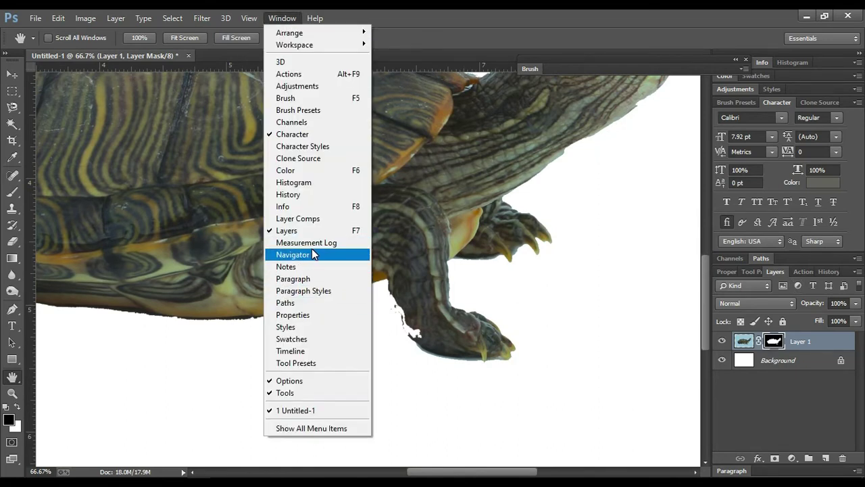
pyautogui.click(320, 314)
pyautogui.moveTo(799, 362)
pyautogui.mouseDown()
pyautogui.moveTo(810, 360)
pyautogui.moveTo(727, 361)
pyautogui.mouseUp()
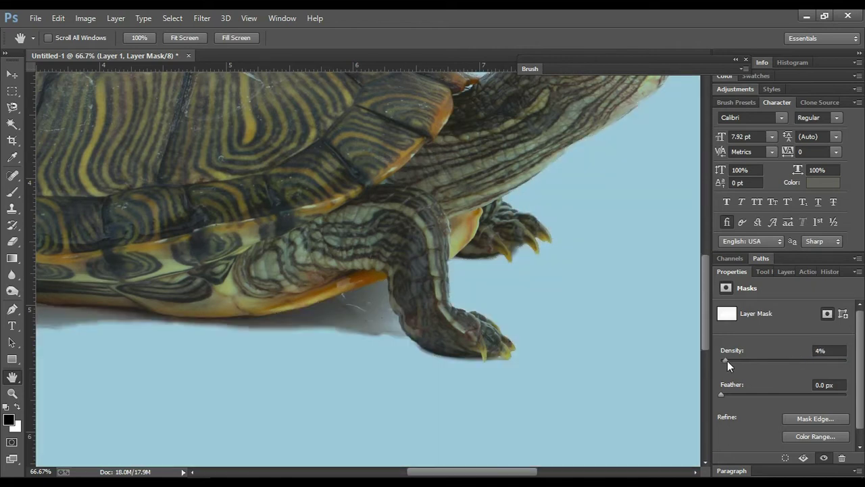
pyautogui.click(786, 271)
# Step: Restore full density and set up a black brush to clean the mask edges
pyautogui.press('m')
pyautogui.press('b')
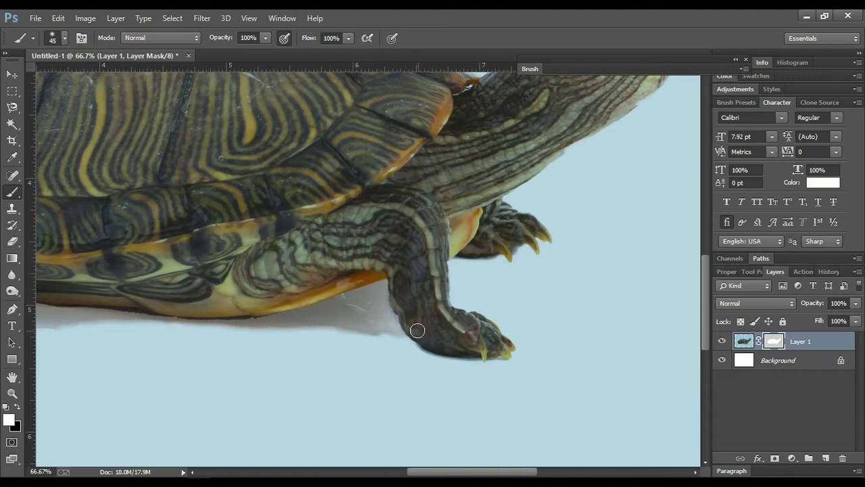
pyautogui.click(727, 271)
pyautogui.press('x')
pyautogui.click(65, 38)
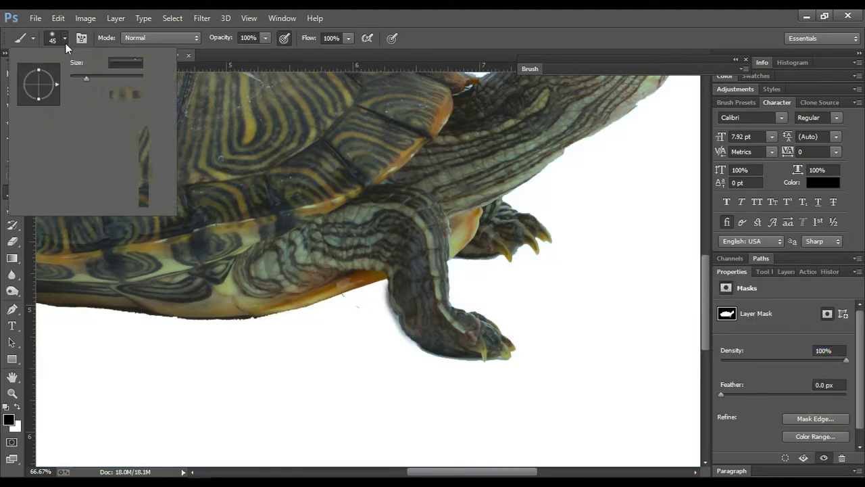
pyautogui.click(388, 327)
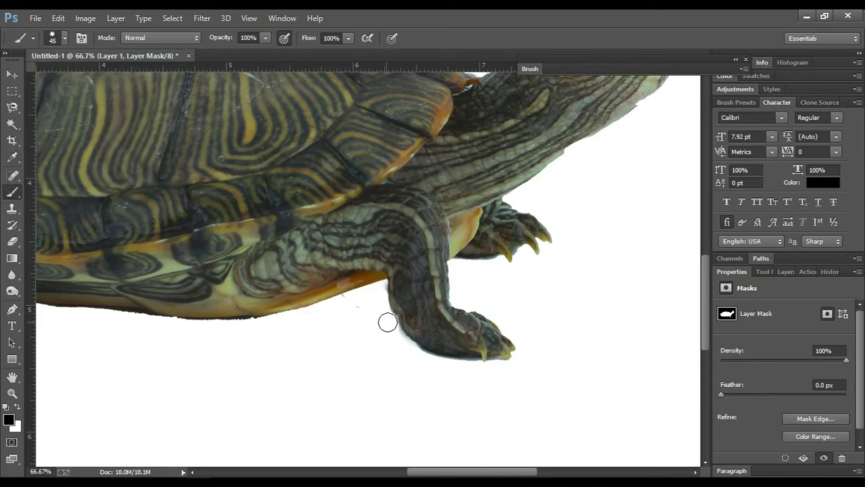
pyautogui.hotkey('ctrl', '-')
pyautogui.hotkey('ctrl', '-')
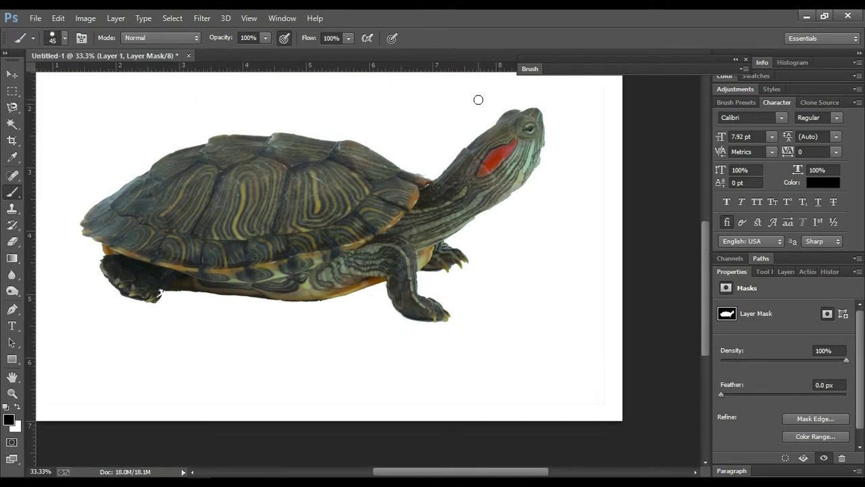
pyautogui.click(12, 309)
# Step: Trace the shell top with the Pen tool and fill that selection black in the mask
pyautogui.scroll(1, 144, 164)
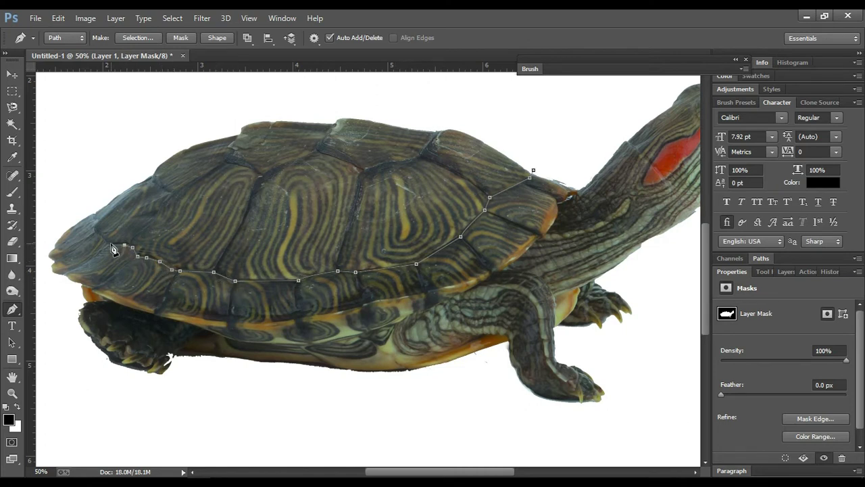
pyautogui.click(412, 98)
pyautogui.click(504, 106)
pyautogui.click(534, 173)
pyautogui.hotkey('ctrl', 'Return')
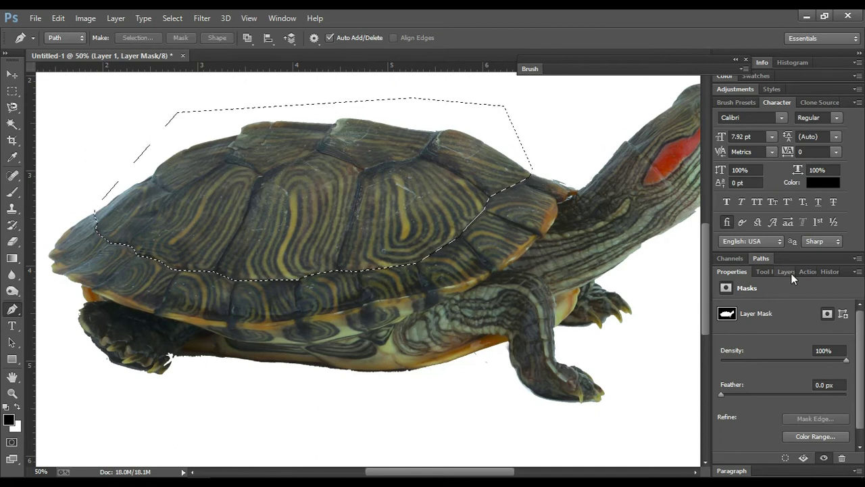
pyautogui.click(786, 271)
pyautogui.hotkey('alt', 'BackSpace')
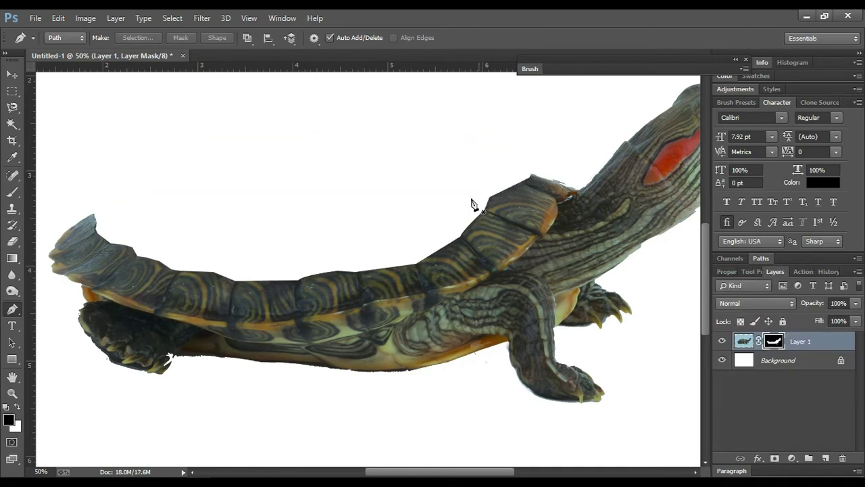
# Step: Feather the selection through Select > Modify > Feather for a softer edge
pyautogui.click(172, 18)
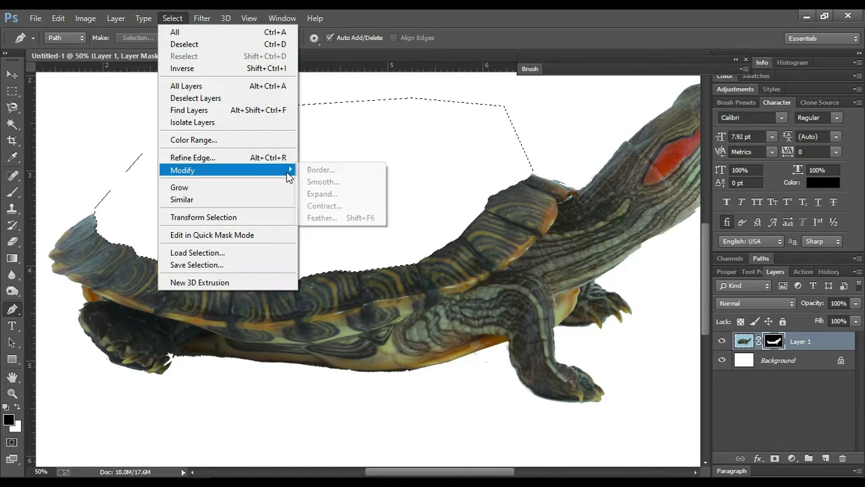
pyautogui.click(317, 217)
pyautogui.press('Return')
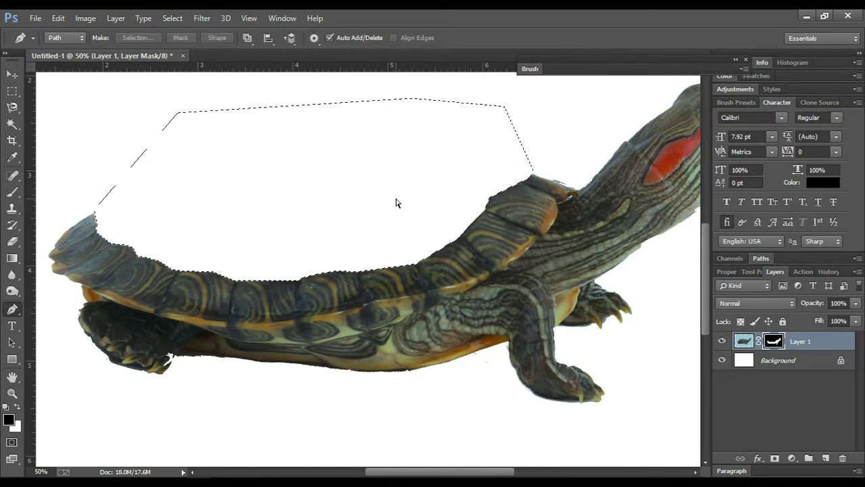
pyautogui.press('b')
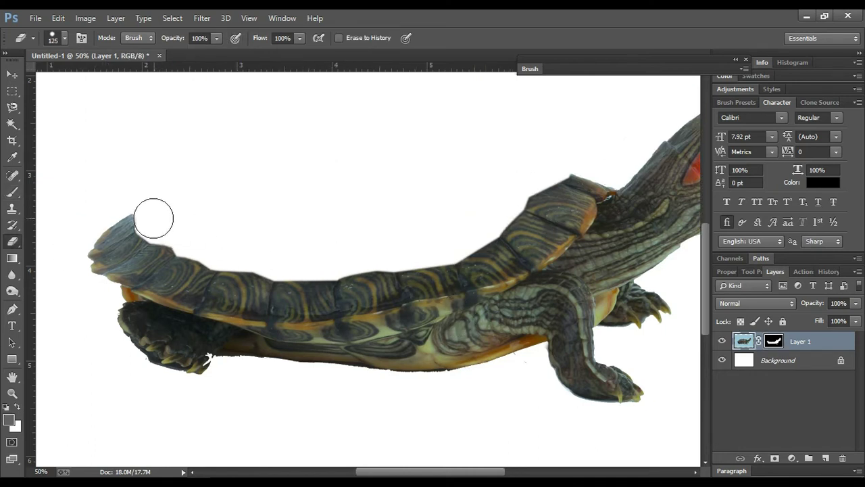
# Step: Draw a jagged Pen path enclosing the area above the turtle's shell
pyautogui.click(12, 309)
pyautogui.click(133, 213)
pyautogui.moveTo(166, 204); pyautogui.dragTo(173, 210)
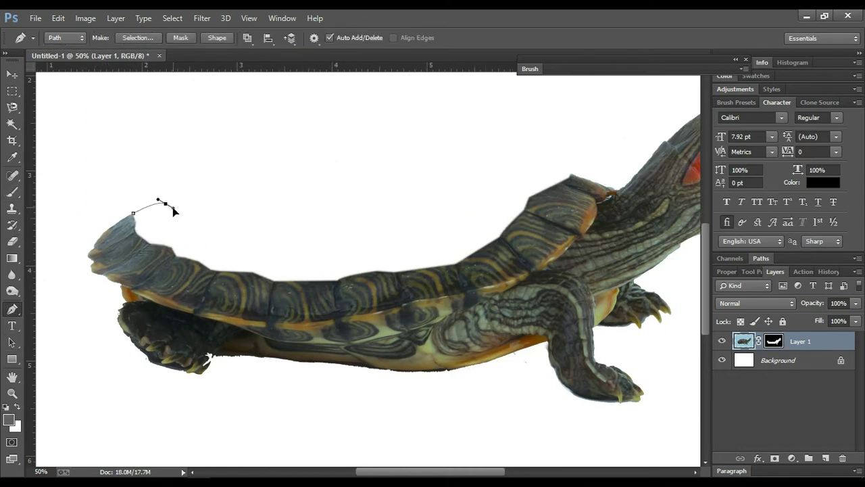
pyautogui.hotkey('ctrl', 'z')
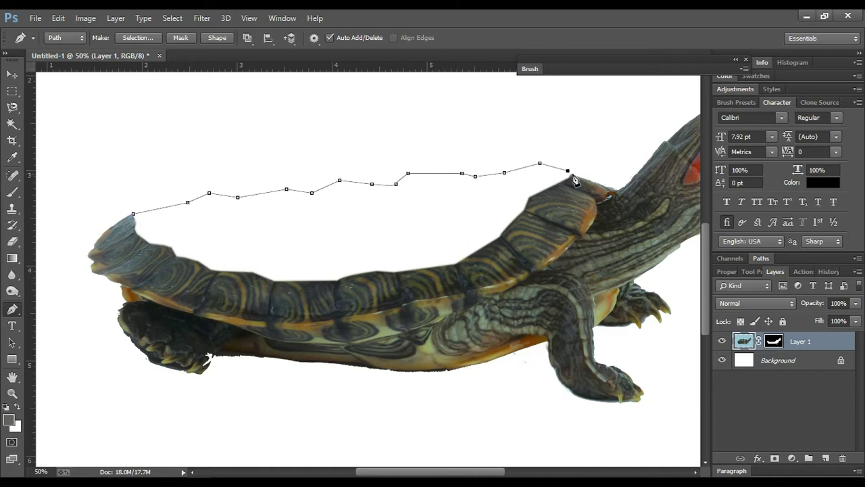
pyautogui.click(401, 303)
pyautogui.click(169, 295)
# Step: Fill the path with grey on new Layer 2 and move it below the turtle layer
pyautogui.click(826, 457)
pyautogui.hotkey('ctrl', 'Return')
pyautogui.hotkey('alt', 'BackSpace')
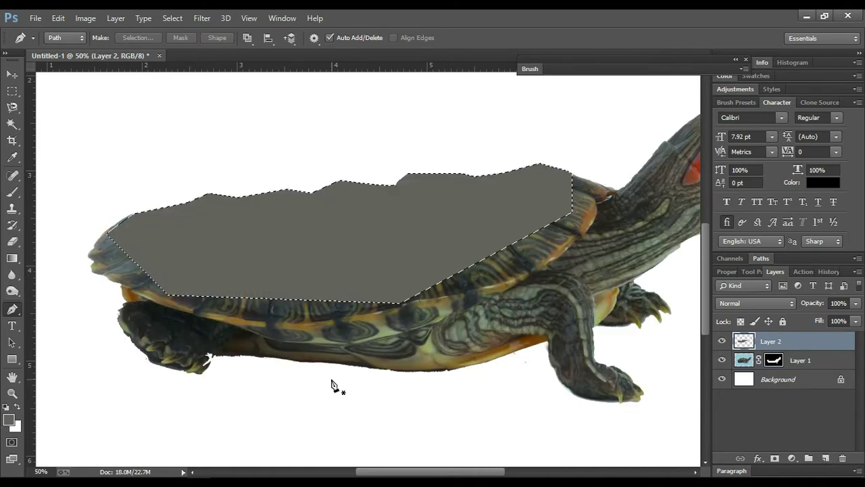
pyautogui.hotkey('ctrl', '[')
pyautogui.hotkey('ctrl', 'd')
pyautogui.keyDown('ctrl'); pyautogui.click(774, 341); pyautogui.keyUp('ctrl')
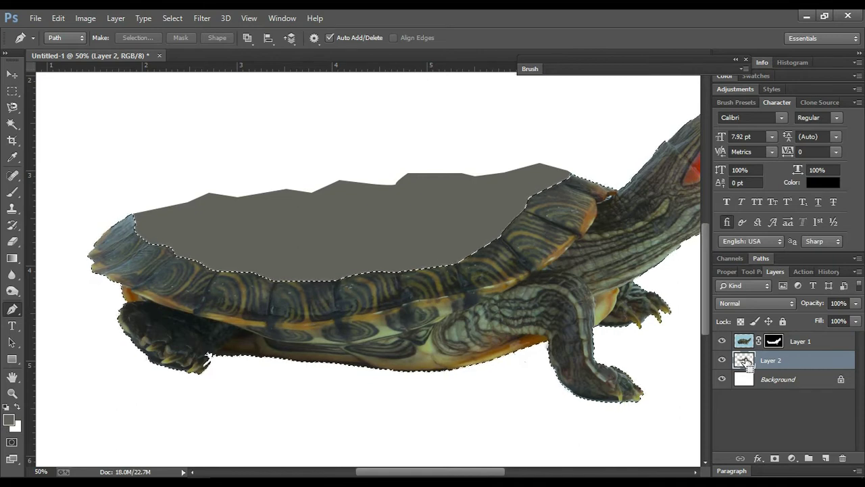
pyautogui.press('v')
pyautogui.hotkey('ctrl', 'd')
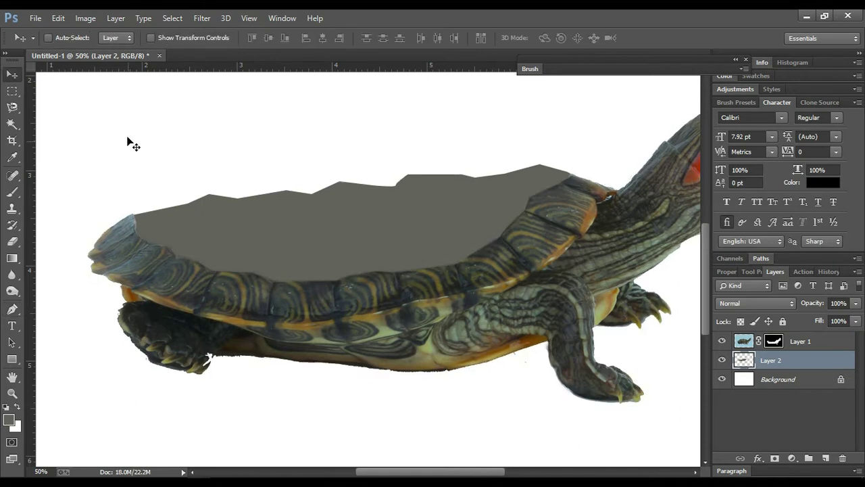
# Step: Warp the dirt-ground texture (Layer 4) to stretch over the hollow shell
pyautogui.hotkey('ctrl', 't')
pyautogui.click(531, 38)
pyautogui.moveTo(376, 241)
pyautogui.mouseDown()
pyautogui.moveTo(398, 239)
pyautogui.moveTo(686, 386)
pyautogui.mouseUp()
pyautogui.moveTo(256, 261); pyautogui.dragTo(44, 331)
pyautogui.moveTo(167, 214)
pyautogui.mouseDown()
pyautogui.moveTo(115, 76)
pyautogui.moveTo(119, 103)
pyautogui.mouseUp()
pyautogui.moveTo(348, 224)
pyautogui.mouseDown()
pyautogui.moveTo(474, 208)
pyautogui.moveTo(543, 212)
pyautogui.moveTo(673, 156)
pyautogui.mouseUp()
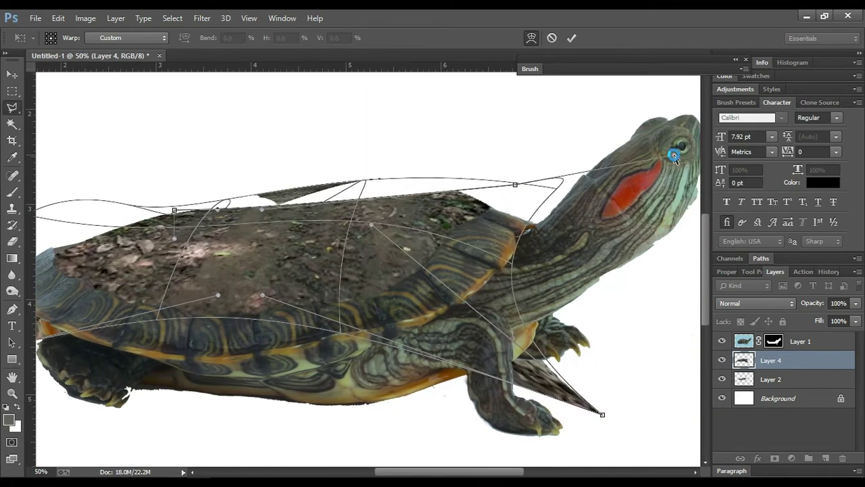
pyautogui.press('Return')
# Step: Clip the ground texture to the grey shape and reshape its top edge
pyautogui.keyDown('alt'); pyautogui.click(784, 367); pyautogui.keyUp('alt')
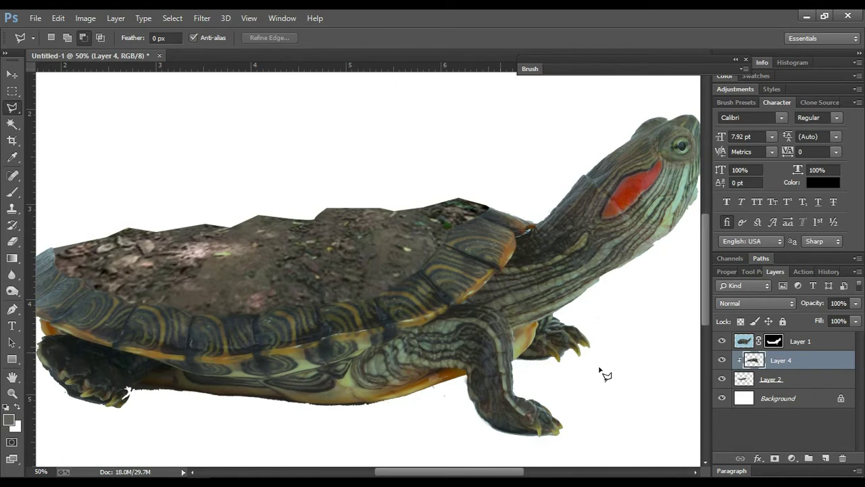
pyautogui.hotkey('ctrl', 't')
pyautogui.moveTo(79, 205); pyautogui.dragTo(125, 160)
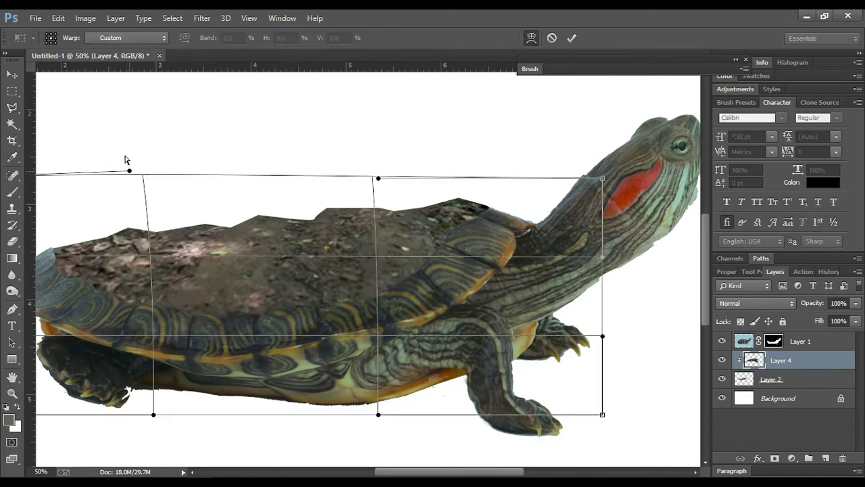
pyautogui.press('Return')
# Step: Add new empty Layer 5 and set up the Brush tool
pyautogui.click(825, 459)
pyautogui.click(12, 192)
pyautogui.click(65, 38)
pyautogui.click(68, 256)
# Step: Paint a black band along the shell's back, clipped to the texture in Soft Light mode
pyautogui.press('d')
pyautogui.moveTo(64, 236); pyautogui.dragTo(483, 202)
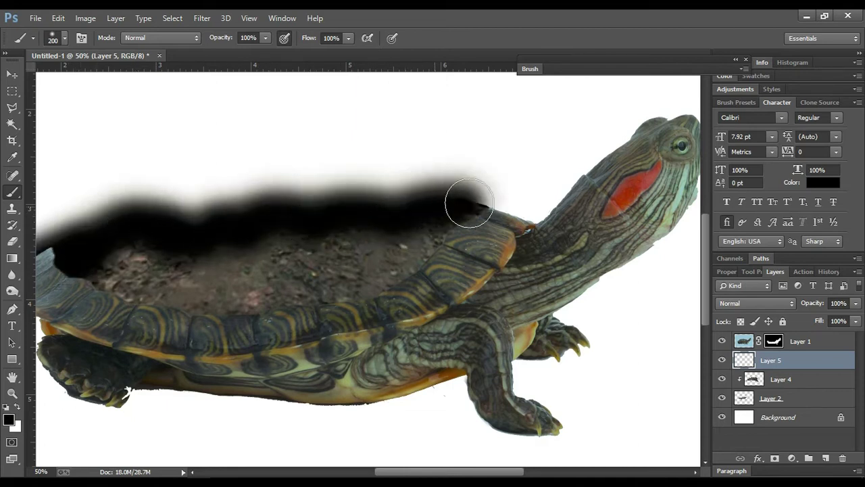
pyautogui.keyDown('alt'); pyautogui.click(770, 368); pyautogui.keyUp('alt')
pyautogui.click(751, 303)
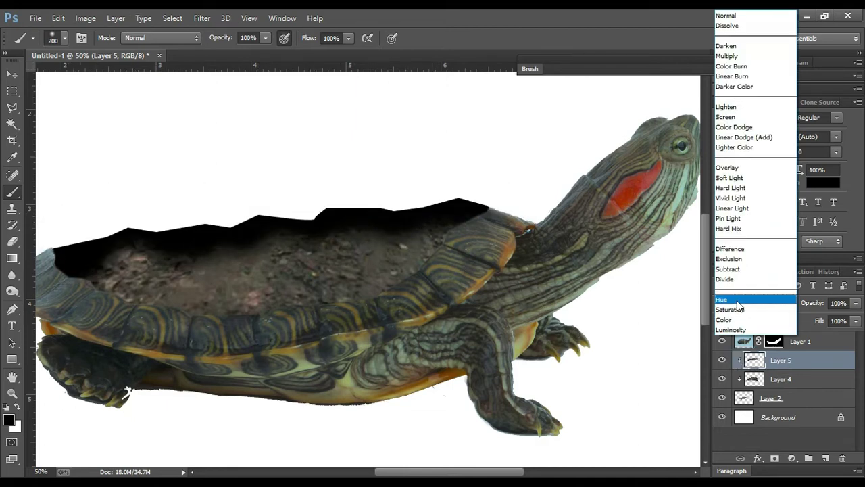
pyautogui.click(726, 176)
pyautogui.press('Down')
pyautogui.press('Down')
pyautogui.press('Up')
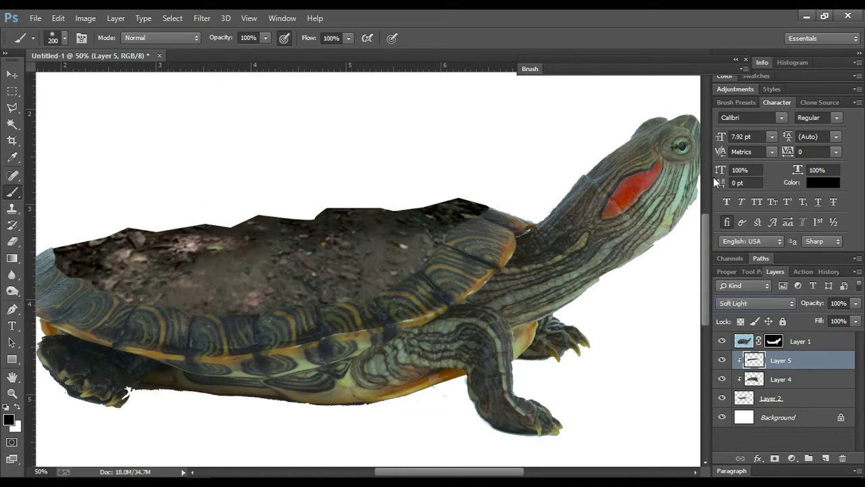
# Step: Duplicate the shading layer at 28% fill, clip the copy, and select Layer 2
pyautogui.hotkey('ctrl', 'j')
pyautogui.moveTo(838, 326); pyautogui.dragTo(801, 329)
pyautogui.hotkey('ctrl', 'alt', 'g')
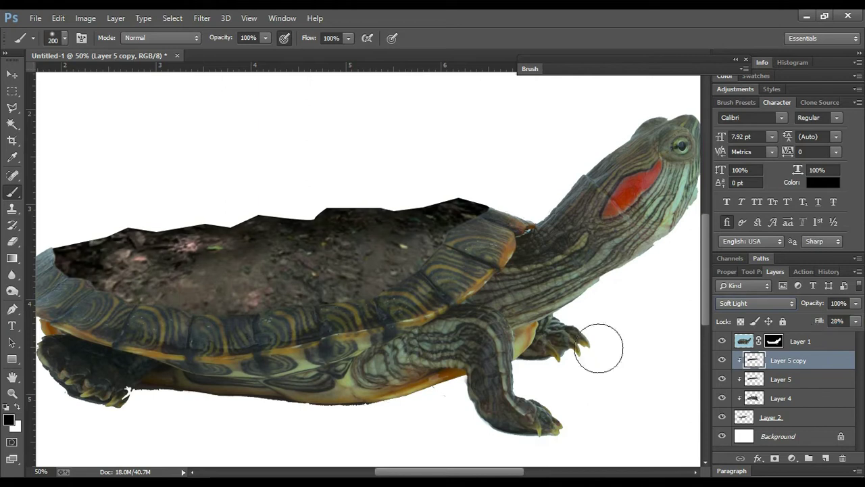
pyautogui.doubleClick(817, 417)
pyautogui.click(599, 315)
pyautogui.click(12, 275)
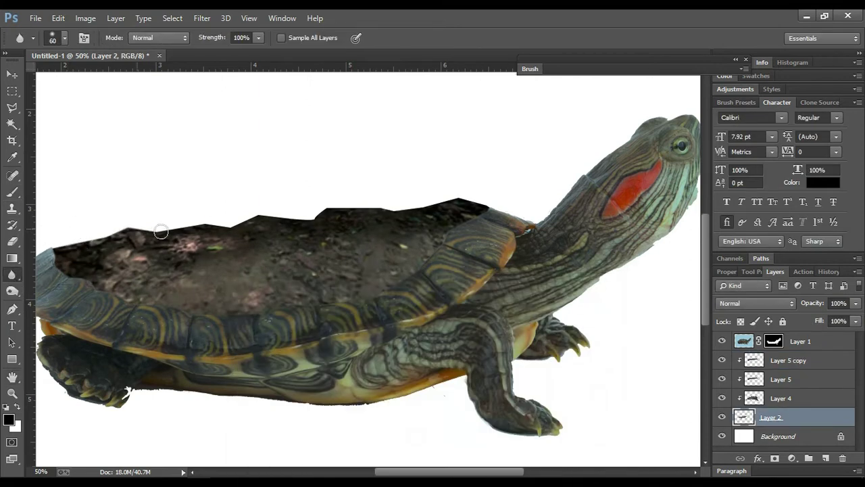
pyautogui.hotkey('ctrl', '-')
# Step: Paste the palm tree image and sample its checkered background with Color Range
pyautogui.hotkey('ctrl', '-')
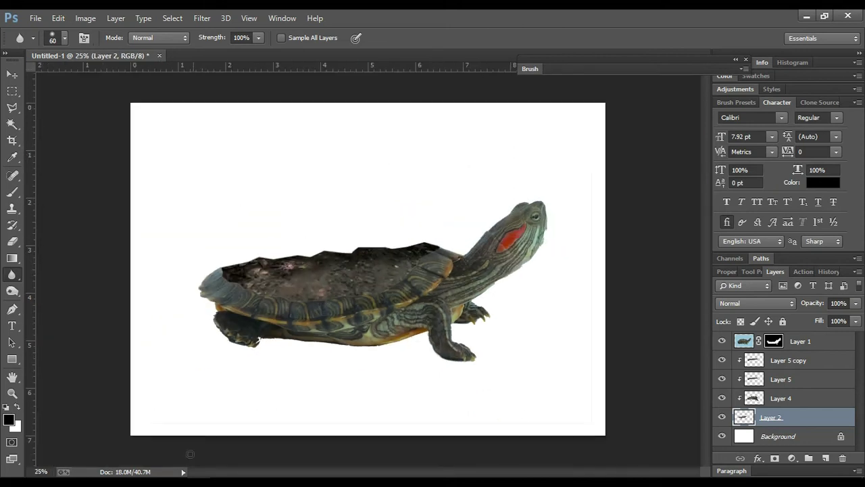
pyautogui.hotkey('ctrl', 'v')
pyautogui.hotkey('ctrl', '+')
pyautogui.hotkey('ctrl', '+')
pyautogui.hotkey('ctrl', '+')
pyautogui.hotkey('ctrl', '-')
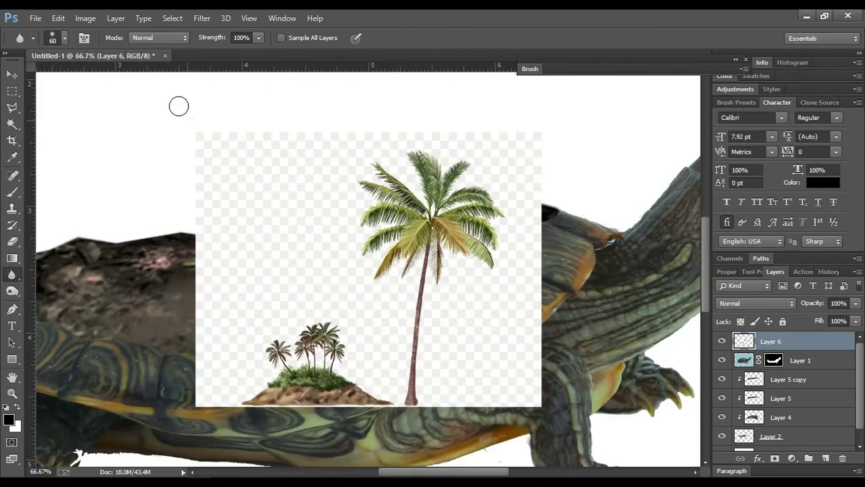
pyautogui.click(172, 18)
pyautogui.click(193, 140)
pyautogui.click(596, 206)
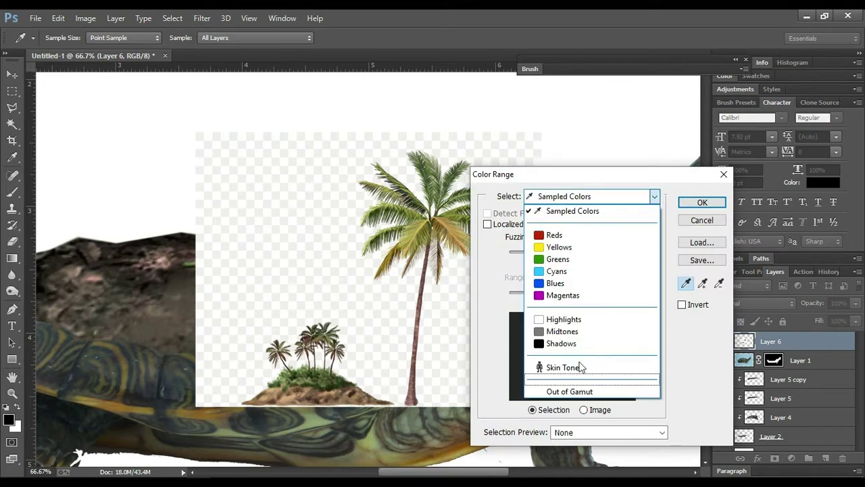
pyautogui.click(483, 255)
pyautogui.click(293, 143)
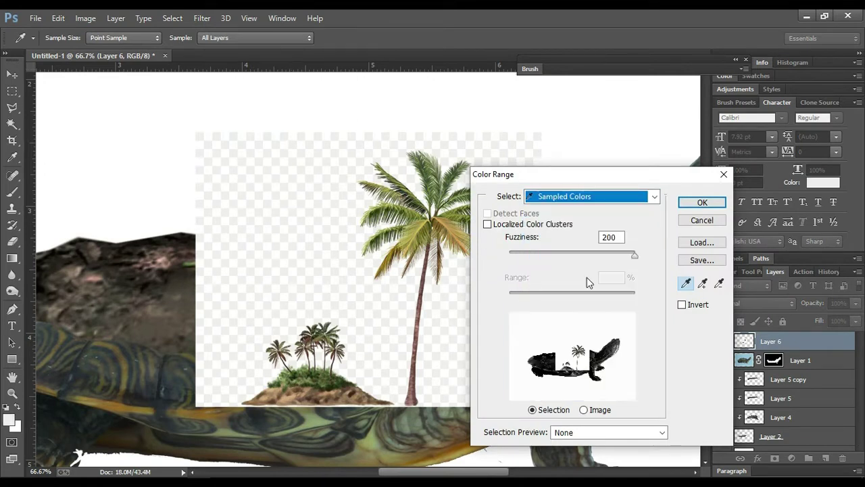
pyautogui.moveTo(634, 255); pyautogui.dragTo(605, 254)
pyautogui.click(703, 284)
pyautogui.click(702, 202)
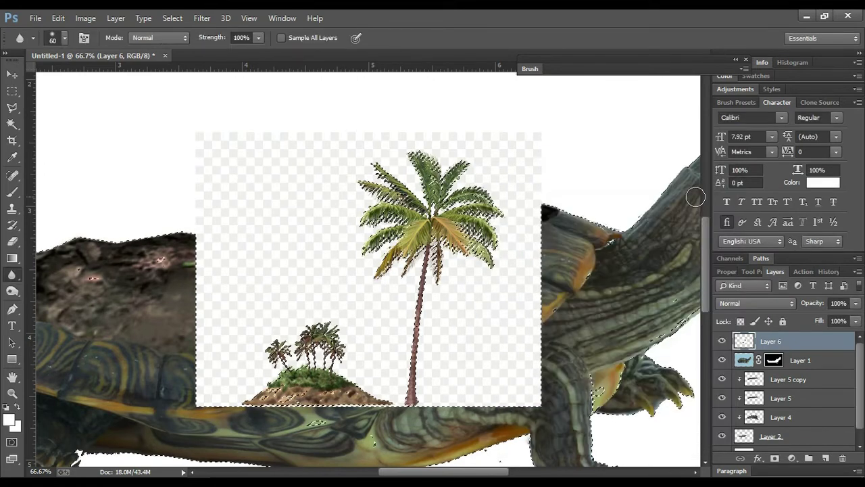
# Step: Redo the Color Range selection at fuzziness 200 and delete the checkered background
pyautogui.hotkey('ctrl', 'j')
pyautogui.click(722, 361)
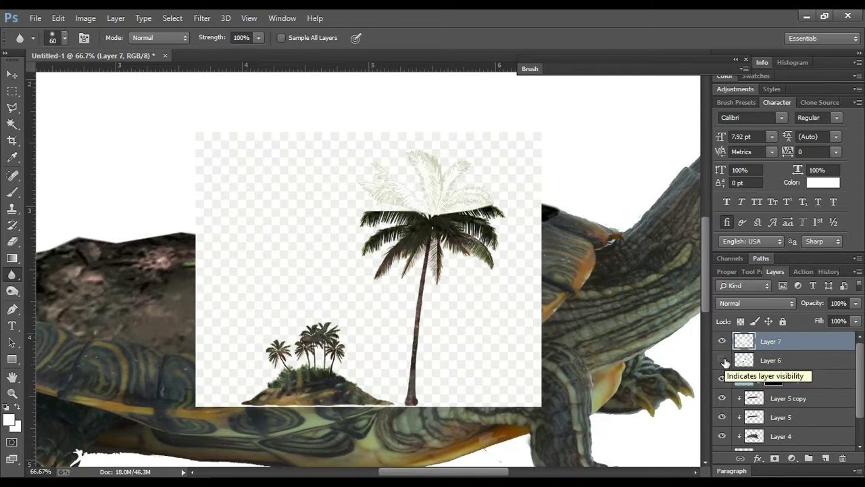
pyautogui.click(721, 360)
pyautogui.press('Delete')
pyautogui.click(172, 18)
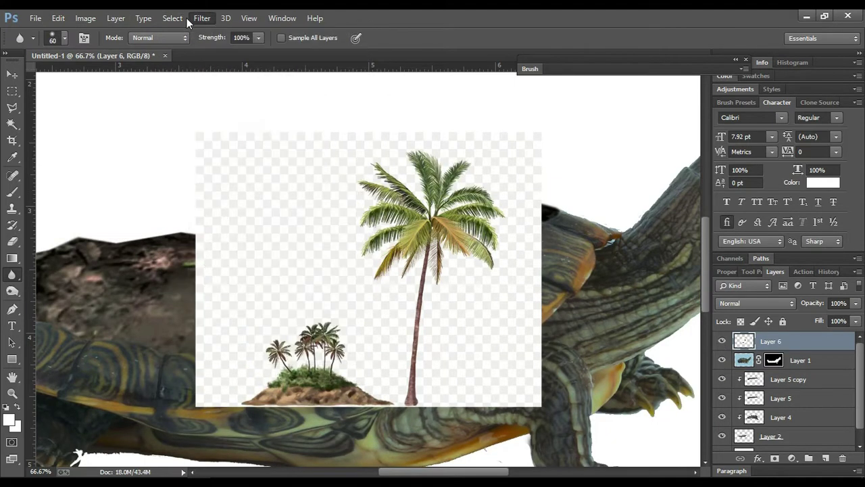
pyautogui.click(196, 157)
pyautogui.moveTo(606, 255); pyautogui.dragTo(654, 251)
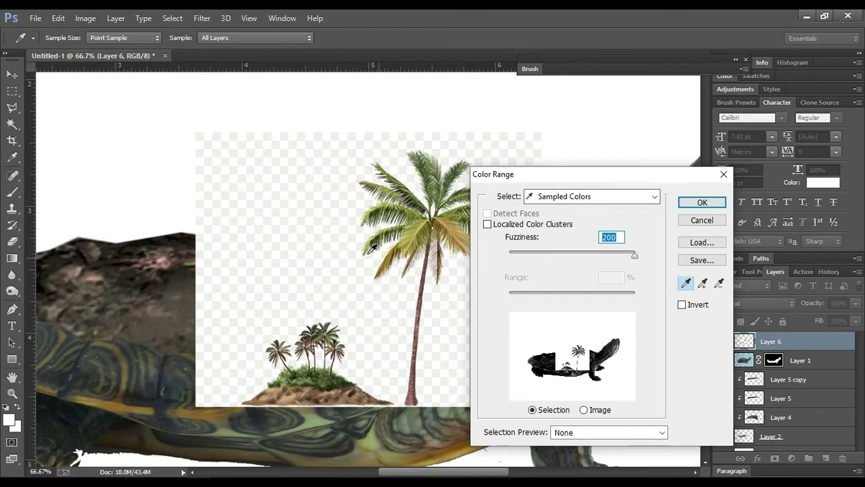
pyautogui.click(703, 202)
pyautogui.press('r')
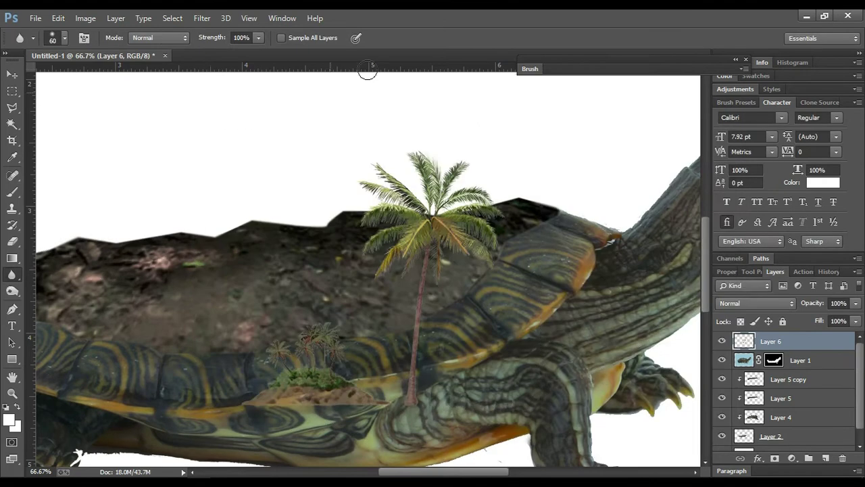
# Step: Cut the small palm islet onto its own Layer 7
pyautogui.press('m')
pyautogui.moveTo(210, 314); pyautogui.dragTo(396, 423)
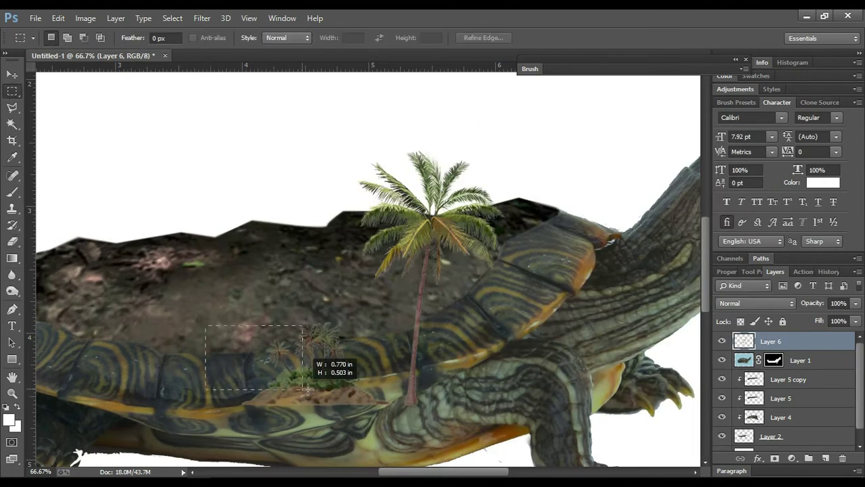
pyautogui.hotkey('ctrl', 'j')
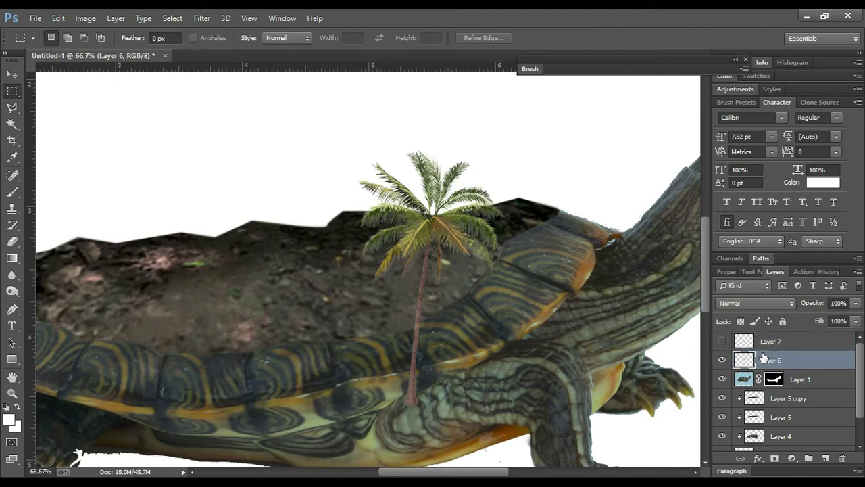
pyautogui.hotkey('ctrl', '-')
pyautogui.hotkey('ctrl', '-')
pyautogui.press('v')
# Step: Move the palm tree above the turtle's shell and enlarge it
pyautogui.moveTo(425, 251)
pyautogui.mouseDown()
pyautogui.moveTo(432, 195)
pyautogui.moveTo(456, 197)
pyautogui.mouseUp()
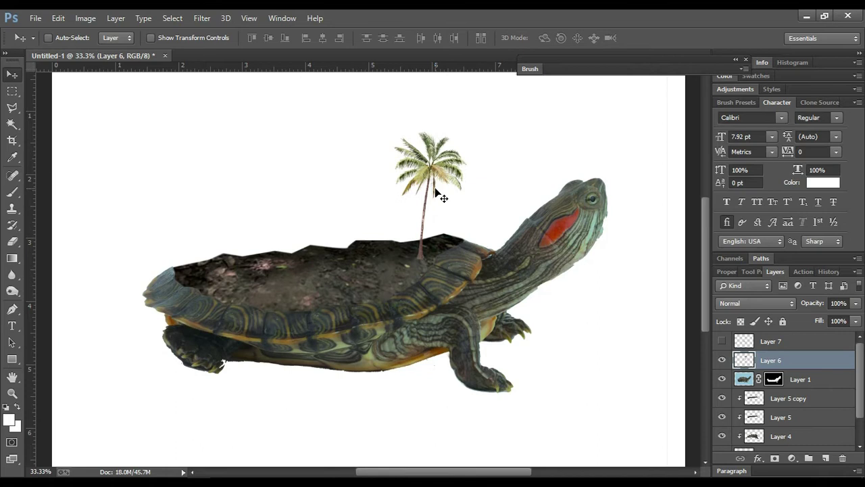
pyautogui.hotkey('ctrl', 't')
pyautogui.moveTo(485, 259); pyautogui.dragTo(527, 262)
pyautogui.press('Return')
pyautogui.moveTo(453, 202); pyautogui.dragTo(461, 199)
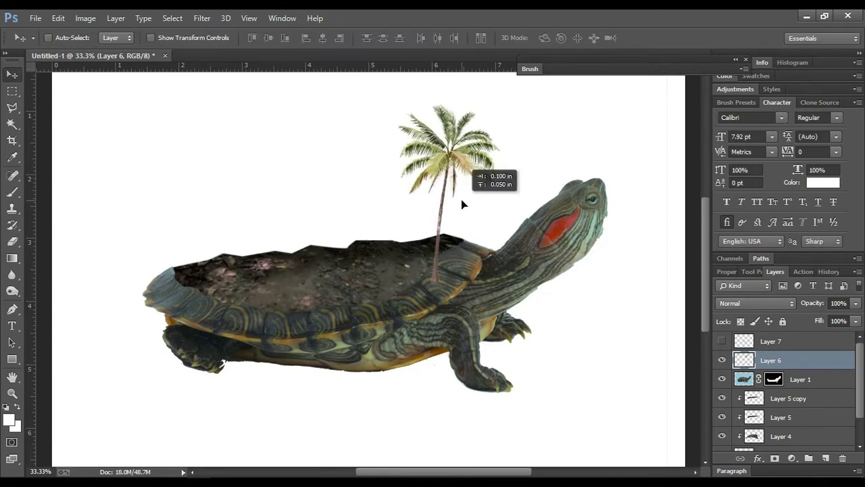
# Step: Add a layer mask to the palm to hide its trunk base behind the rim
pyautogui.hotkey('ctrl', '+')
pyautogui.hotkey('ctrl', '+')
pyautogui.click(775, 458)
pyautogui.press('b')
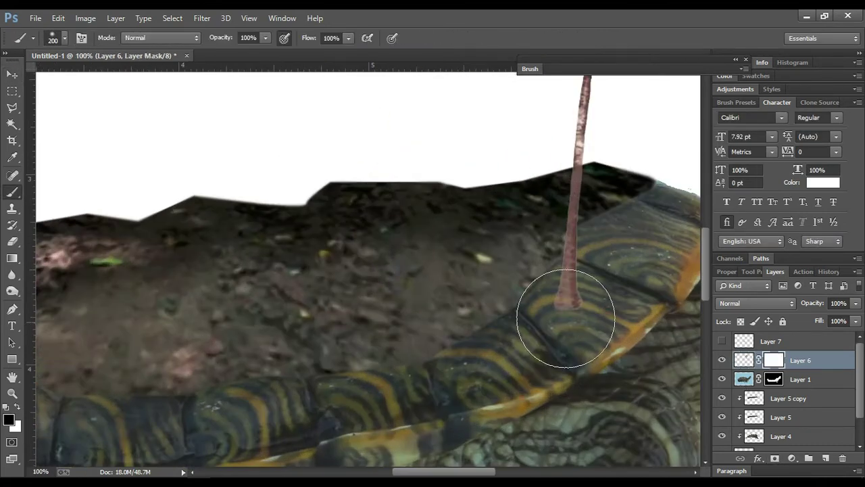
pyautogui.click(65, 38)
pyautogui.press('Return')
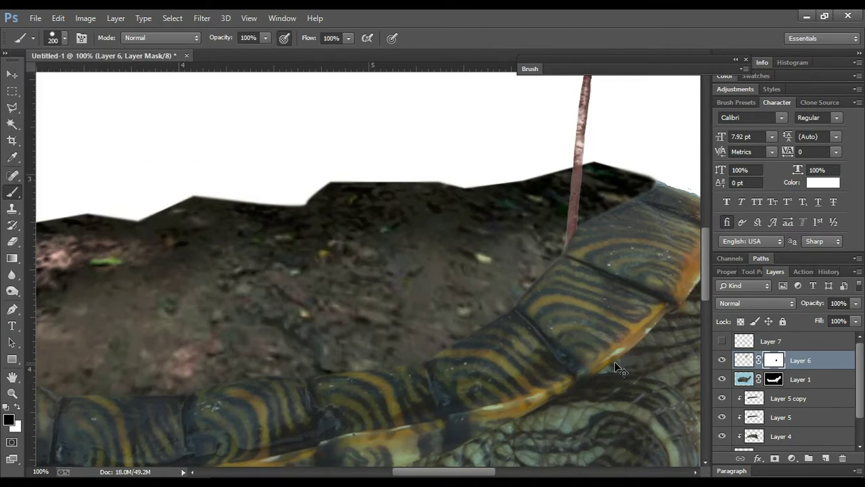
pyautogui.hotkey('ctrl', '-')
pyautogui.hotkey('ctrl', '-')
pyautogui.hotkey('ctrl', '-')
# Step: Show the islet layer again and select it for positioning
pyautogui.click(721, 340)
pyautogui.press('v')
pyautogui.moveTo(382, 283); pyautogui.dragTo(408, 265)
pyautogui.hotkey('ctrl', 'z')
pyautogui.keyDown('ctrl'); pyautogui.click(373, 280); pyautogui.keyUp('ctrl')
# Step: Move the palm islet right and down onto the turtle's shell
pyautogui.hotkey('ctrl', '+')
pyautogui.hotkey('ctrl', '+')
pyautogui.hotkey('ctrl', '+')
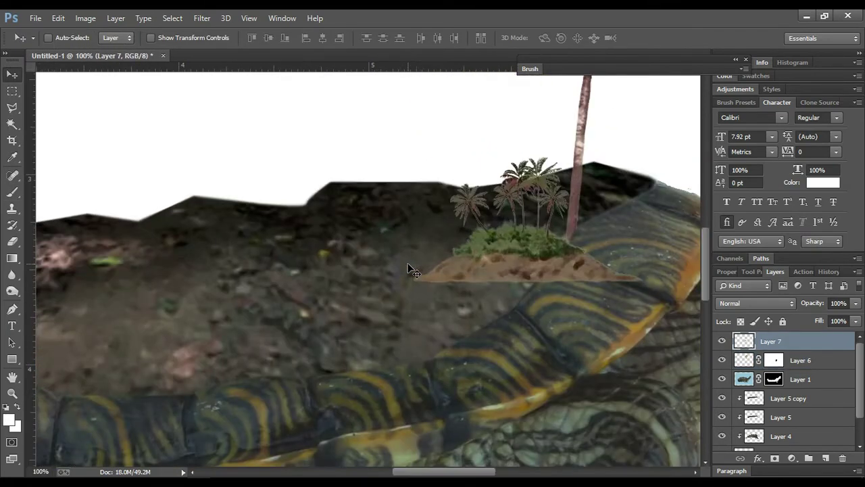
pyautogui.hotkey('ctrl', '+')
pyautogui.hotkey('ctrl', '+')
pyautogui.moveTo(617, 228); pyautogui.dragTo(280, 264)
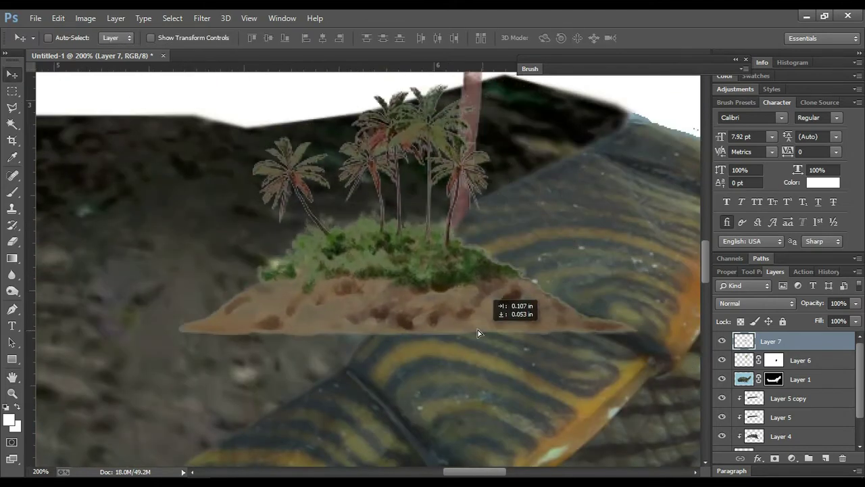
pyautogui.moveTo(440, 269); pyautogui.dragTo(475, 288)
# Step: Mask the islet and paint black to hide its sandy base and left tip
pyautogui.click(775, 458)
pyautogui.press('b')
pyautogui.press('x')
pyautogui.moveTo(554, 372)
pyautogui.mouseDown()
pyautogui.moveTo(502, 290)
pyautogui.moveTo(436, 386)
pyautogui.mouseUp()
pyautogui.moveTo(166, 382)
pyautogui.mouseDown()
pyautogui.moveTo(257, 398)
pyautogui.moveTo(260, 332)
pyautogui.moveTo(349, 340)
pyautogui.moveTo(267, 386)
pyautogui.mouseUp()
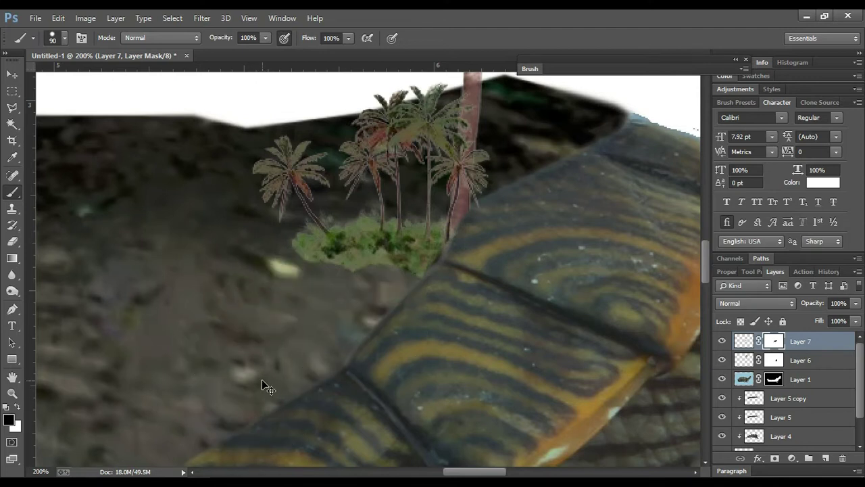
pyautogui.click(64, 38)
pyautogui.press('Escape')
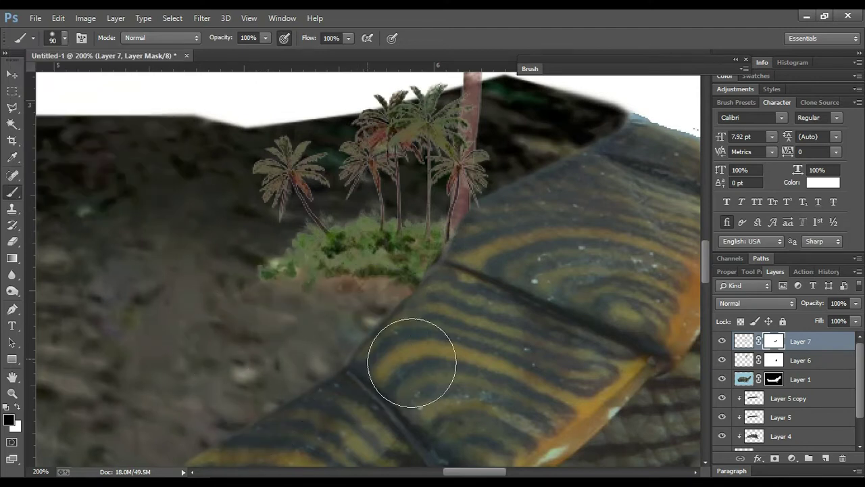
pyautogui.hotkey('ctrl', '-')
pyautogui.hotkey('ctrl', '-')
# Step: Paste the red house photo as Layer 8 and enlarge it to 135%
pyautogui.hotkey('ctrl', 'v')
pyautogui.moveTo(346, 223)
pyautogui.mouseDown()
pyautogui.moveTo(173, 170)
pyautogui.moveTo(181, 182)
pyautogui.mouseUp()
pyautogui.hotkey('ctrl', 't')
pyautogui.moveTo(309, 142); pyautogui.dragTo(350, 135)
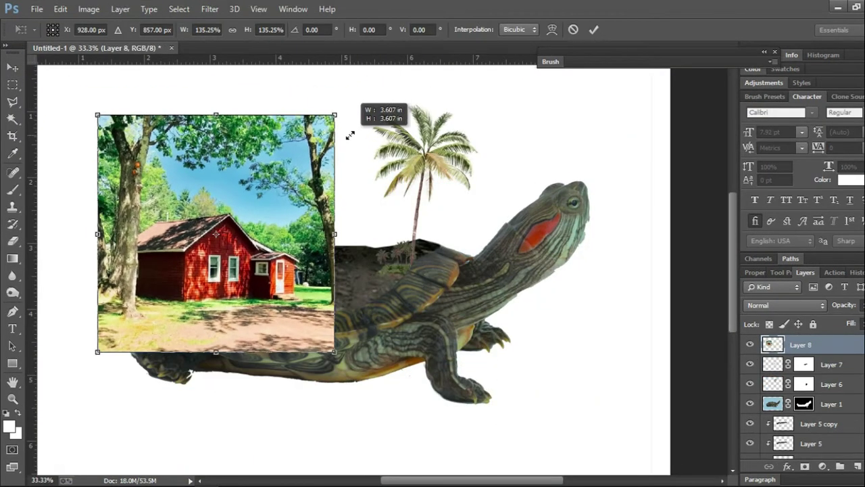
# Step: Reposition the enlarged house photo and commit its transform
pyautogui.moveTo(284, 214); pyautogui.dragTo(303, 230)
pyautogui.press('Return')
pyautogui.hotkey('ctrl', '+')
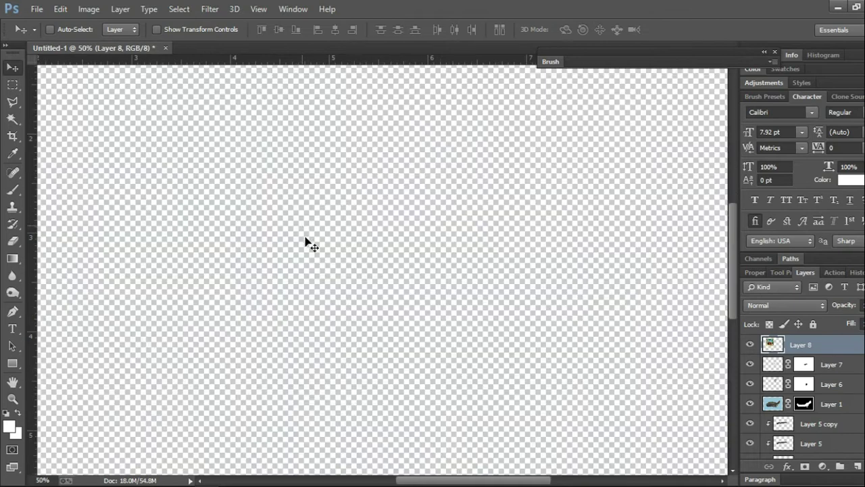
pyautogui.hotkey('ctrl', '-')
# Step: Add a layer mask to Layer 8, then undo the trial brush strokes on it
pyautogui.click(804, 466)
pyautogui.press('b')
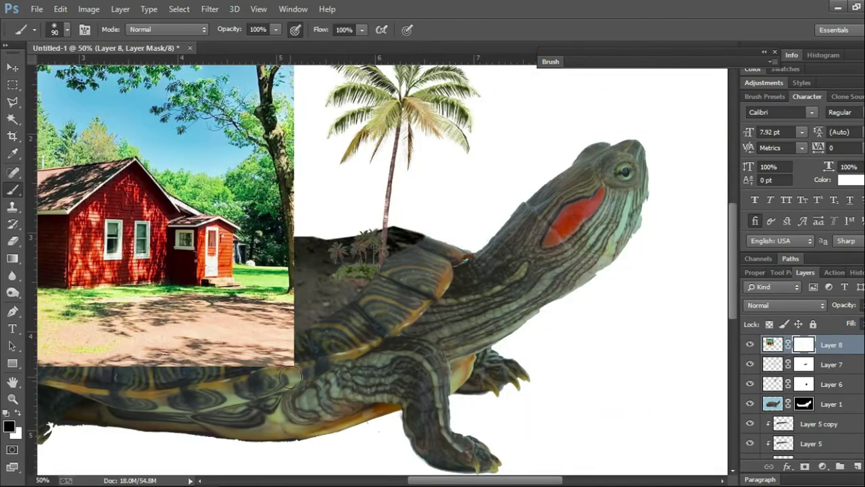
pyautogui.moveTo(323, 308)
pyautogui.mouseDown()
pyautogui.moveTo(278, 79)
pyautogui.moveTo(85, 110)
pyautogui.moveTo(175, 88)
pyautogui.mouseUp()
pyautogui.hotkey('ctrl', 'z')
pyautogui.click(13, 311)
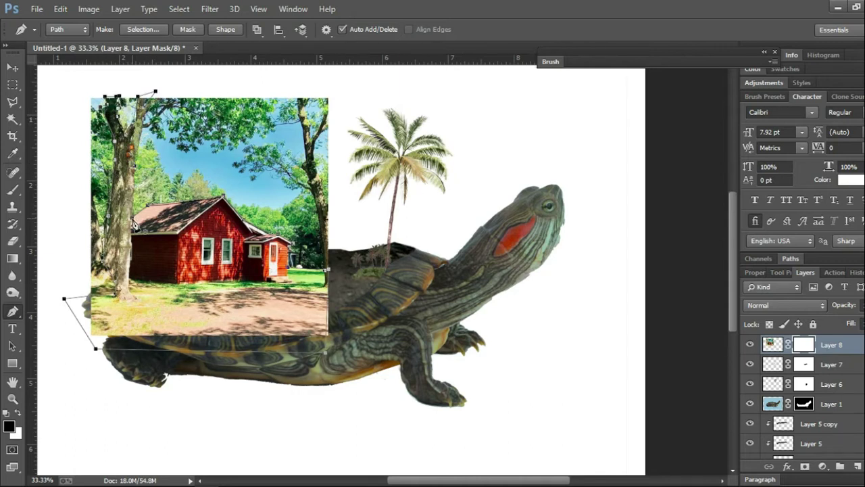
# Step: Turn the pen path into a selection and mask away everything outside the house and tree
pyautogui.hotkey('ctrl', 'Return')
pyautogui.hotkey('ctrl', 'shift', 'i')
pyautogui.hotkey('alt', 'BackSpace')
pyautogui.hotkey('ctrl', 'd')
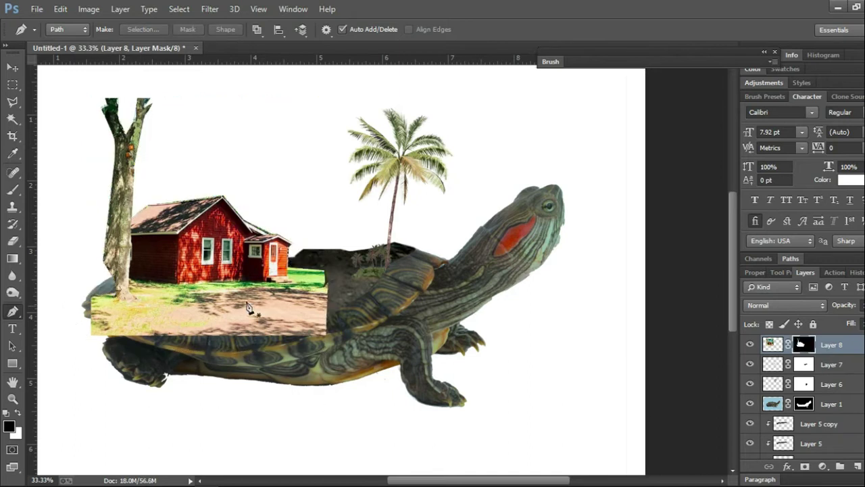
# Step: Rotate the cut-out house about -4° and shift it slightly down
pyautogui.hotkey('ctrl', 't')
pyautogui.moveTo(392, 428); pyautogui.dragTo(402, 409)
pyautogui.moveTo(231, 237); pyautogui.dragTo(227, 260)
pyautogui.press('Return')
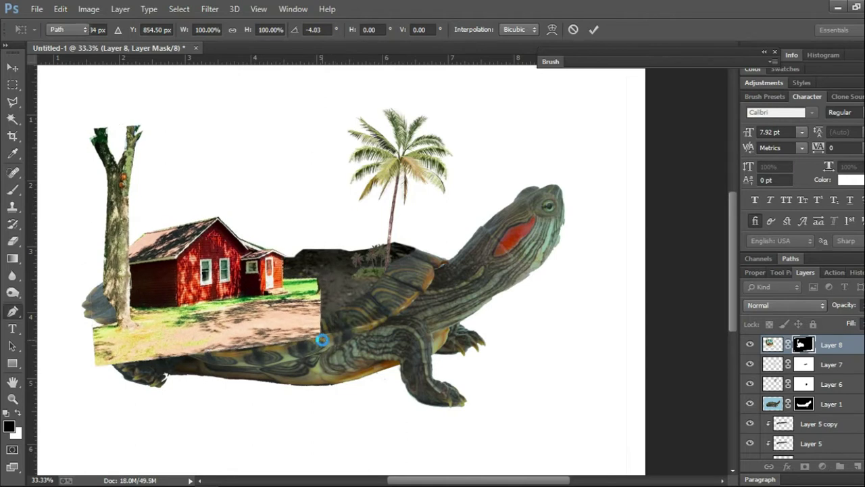
# Step: Paint the Layer 8 mask so the shell shows over the grass, and nudge the house right
pyautogui.press('b')
pyautogui.moveTo(272, 359)
pyautogui.mouseDown()
pyautogui.moveTo(141, 317)
pyautogui.moveTo(101, 352)
pyautogui.mouseUp()
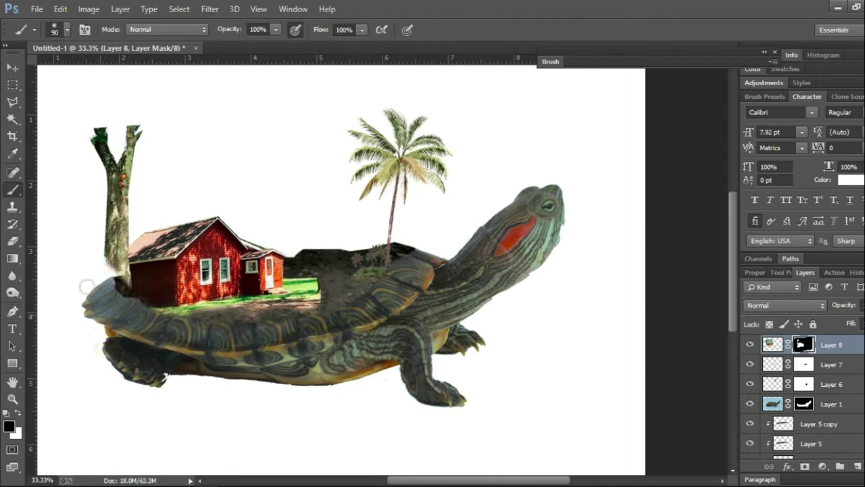
pyautogui.click(67, 30)
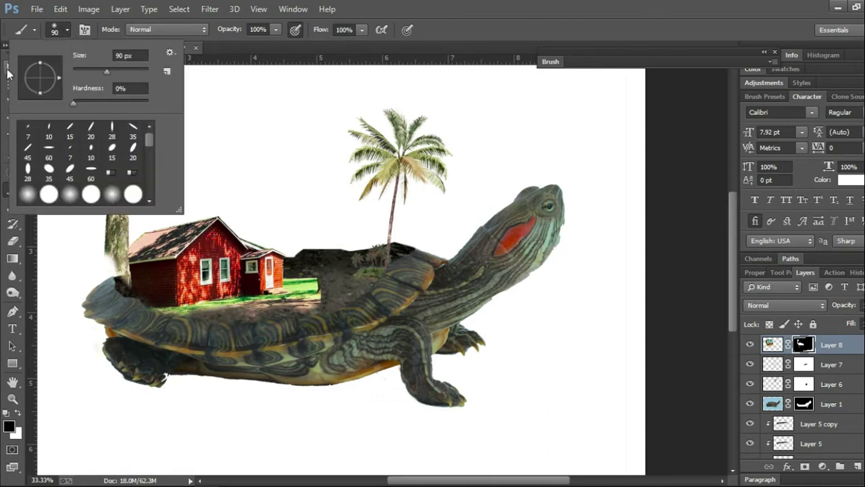
pyautogui.press('v')
pyautogui.hotkey('shift', 'Right')
pyautogui.hotkey('shift', 'Right')
pyautogui.hotkey('shift', 'Right')
pyautogui.press('b')
pyautogui.click(67, 29)
pyautogui.click(182, 261)
# Step: Zoom in on the house base and paint back the lower tree trunk
pyautogui.hotkey('ctrl', '+')
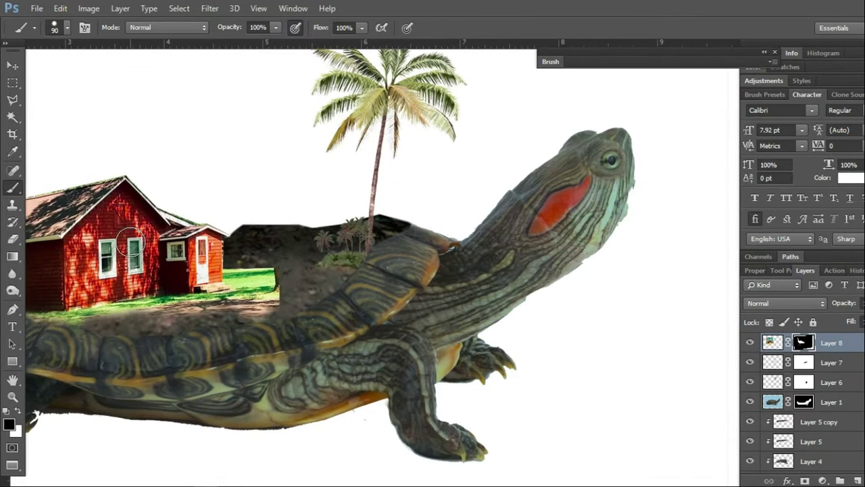
pyautogui.press('space')
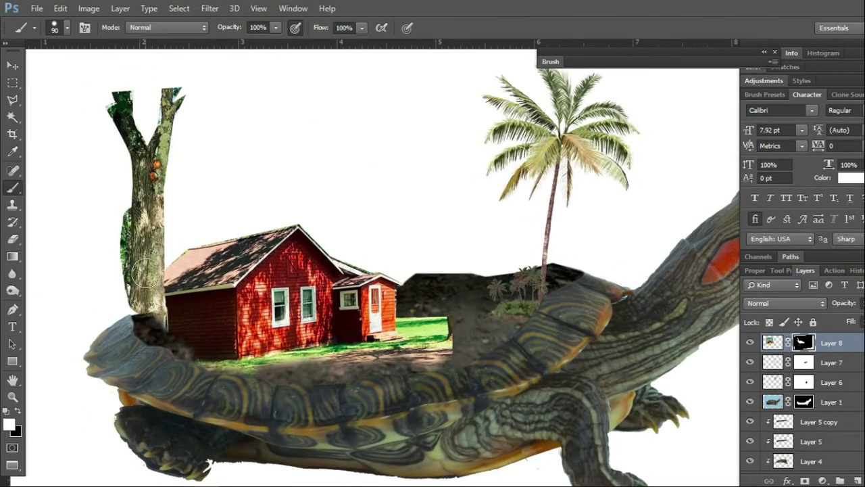
pyautogui.hotkey('ctrl', '+')
pyautogui.hotkey('ctrl', '+')
pyautogui.press('space')
pyautogui.hotkey('ctrl', '+')
pyautogui.moveTo(315, 356); pyautogui.dragTo(286, 390)
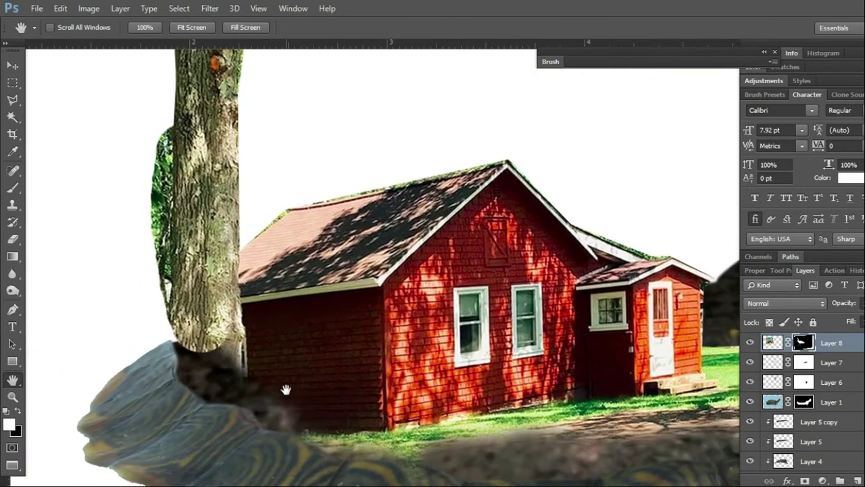
pyautogui.moveTo(199, 362); pyautogui.dragTo(210, 348)
# Step: Load the shell's outline as a selection and refine the mask along the rock's edge
pyautogui.scroll(-2, 784, 412)
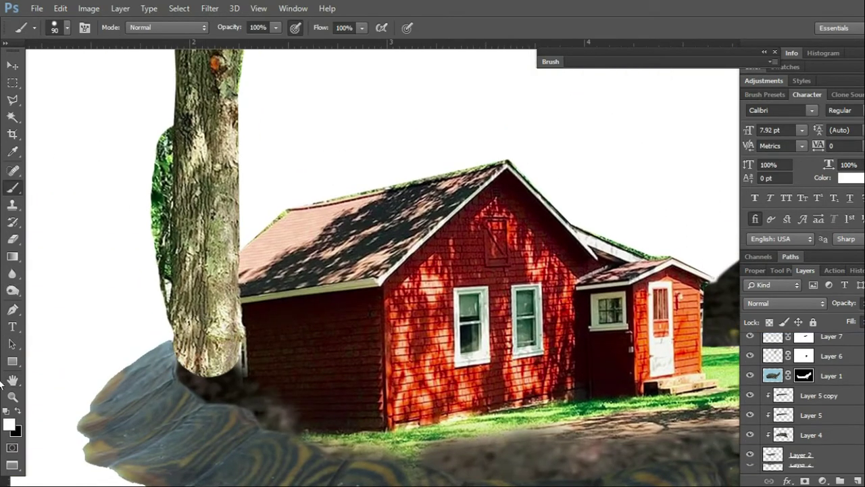
pyautogui.keyDown('ctrl'); pyautogui.click(804, 364); pyautogui.keyUp('ctrl')
pyautogui.moveTo(213, 376)
pyautogui.mouseDown()
pyautogui.moveTo(243, 419)
pyautogui.moveTo(574, 460)
pyautogui.mouseUp()
pyautogui.hotkey('ctrl', '-')
pyautogui.press('x')
pyautogui.moveTo(564, 379)
pyautogui.mouseDown()
pyautogui.moveTo(689, 304)
pyautogui.moveTo(696, 332)
pyautogui.mouseUp()
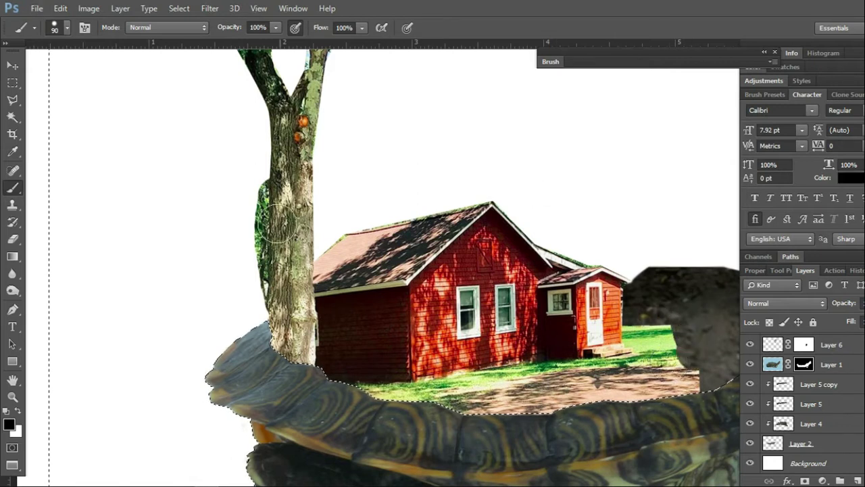
# Step: Hide the foliage left of the tree trunk and discard trial lasso selections above the roof
pyautogui.press('x')
pyautogui.moveTo(249, 189)
pyautogui.mouseDown()
pyautogui.moveTo(249, 180)
pyautogui.moveTo(239, 331)
pyautogui.mouseUp()
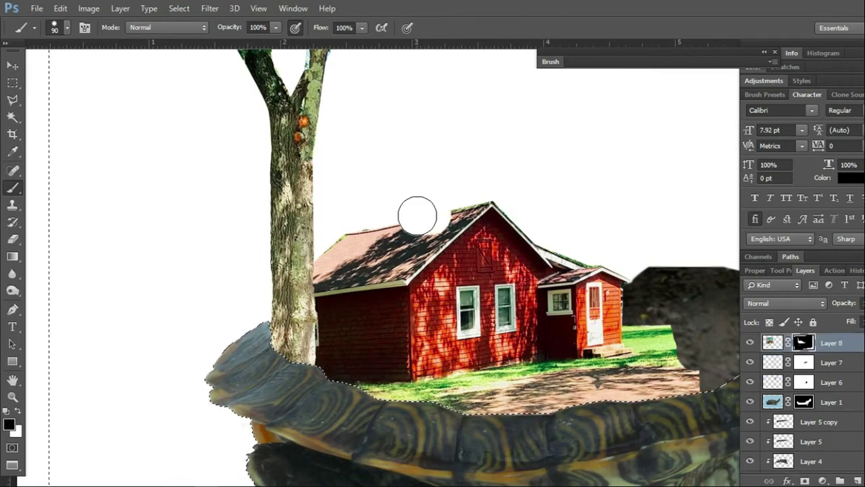
pyautogui.press('l')
pyautogui.click(346, 229)
pyautogui.click(496, 202)
pyautogui.click(518, 162)
pyautogui.doubleClick(328, 168)
pyautogui.click(316, 241)
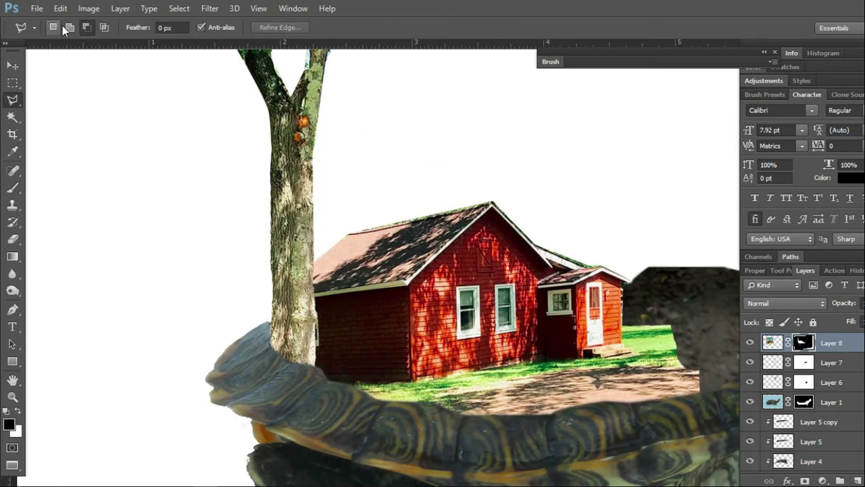
pyautogui.doubleClick(461, 110)
pyautogui.click(538, 214)
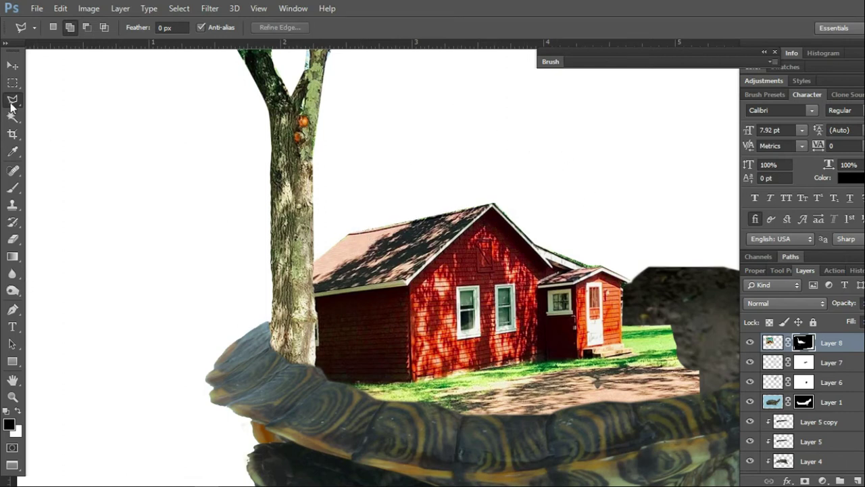
# Step: Spot-heal a patch of the house roof and copy the roof onto its own layer
pyautogui.click(12, 171)
pyautogui.moveTo(405, 233); pyautogui.dragTo(343, 268)
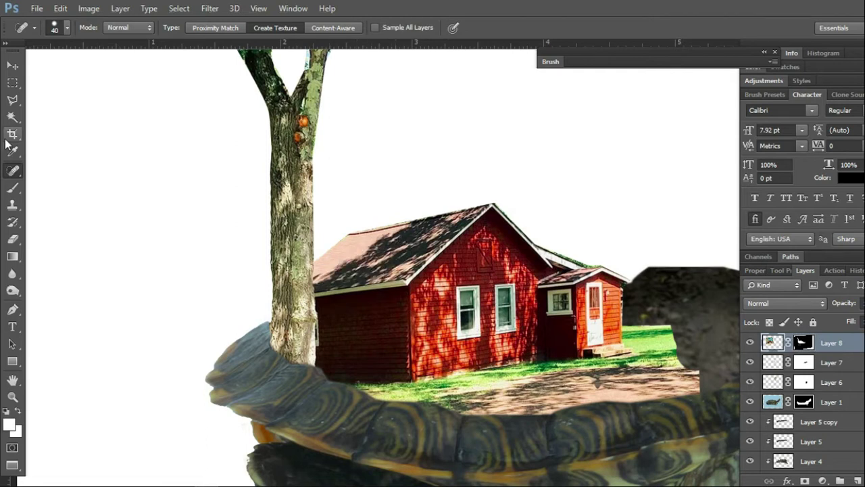
pyautogui.click(15, 100)
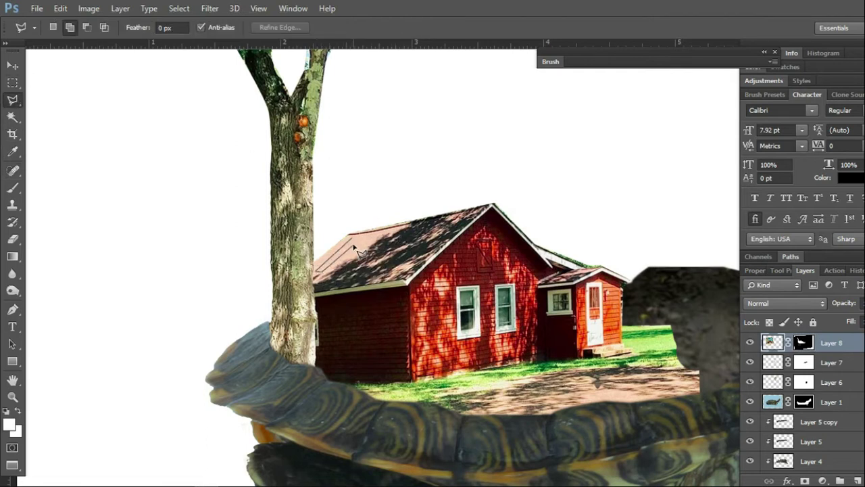
pyautogui.hotkey('ctrl', 'j')
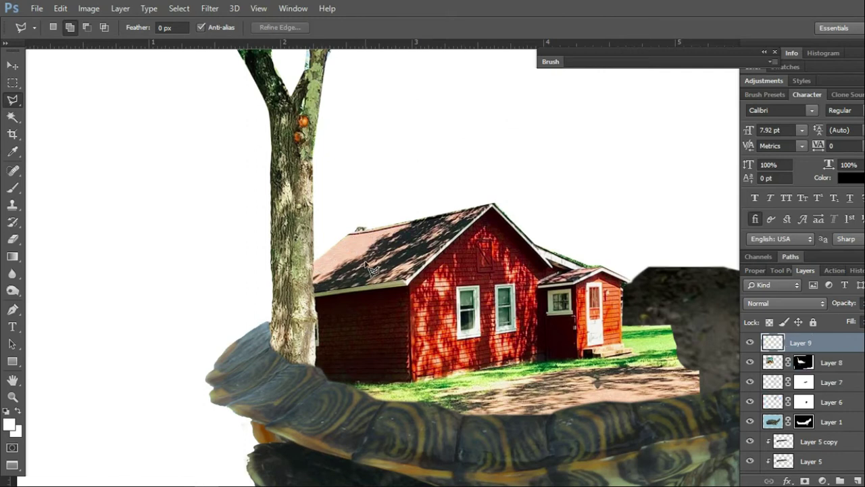
# Step: Duplicate the roof layer, then undo all roof copies and zoom out to the full composition
pyautogui.press('v')
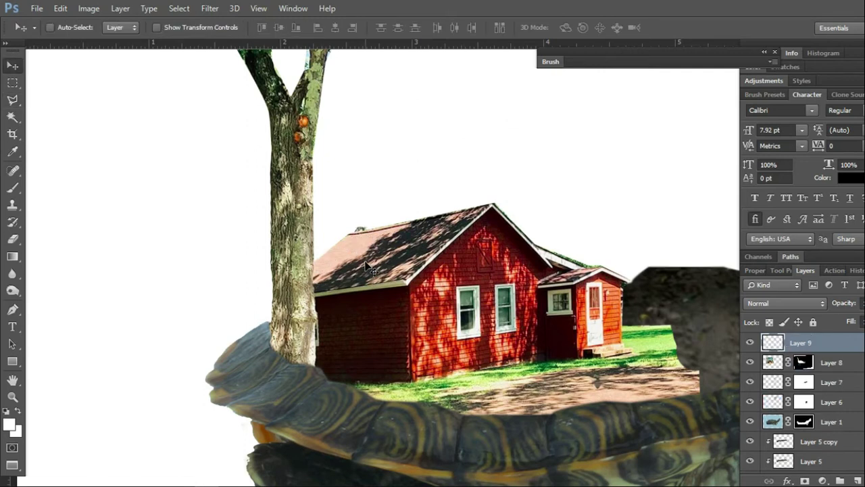
pyautogui.hotkey('ctrl', 'j')
pyautogui.hotkey('ctrl', 'j')
pyautogui.hotkey('ctrl', 'j')
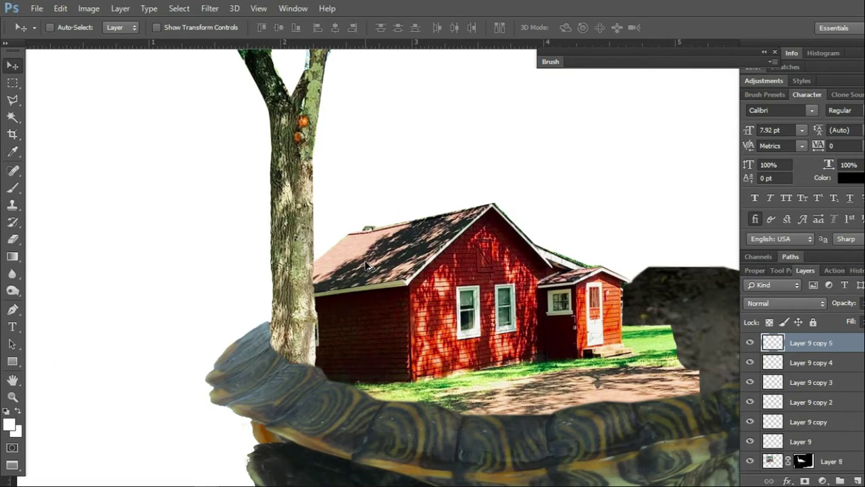
pyautogui.hotkey('ctrl', 'alt', 'z')
pyautogui.hotkey('ctrl', 'alt', 'z')
pyautogui.hotkey('ctrl', 'alt', 'z')
pyautogui.hotkey('ctrl', 't')
pyautogui.press('Return')
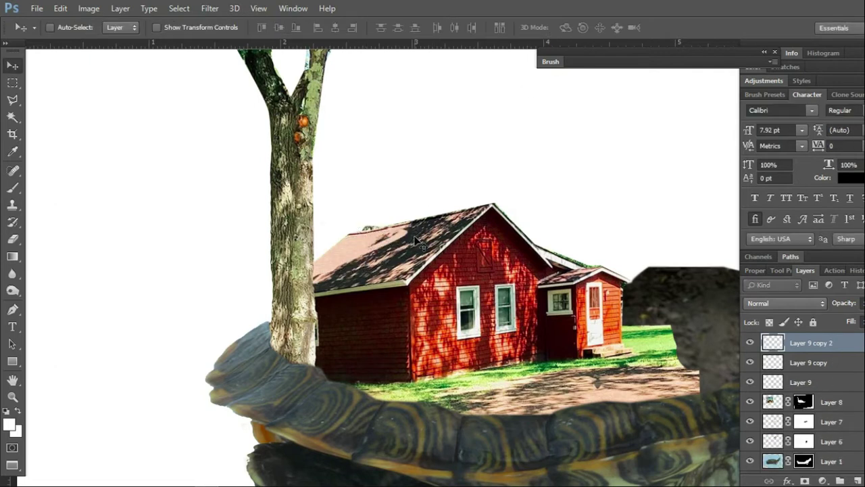
pyautogui.hotkey('ctrl', 'alt', 'z')
pyautogui.hotkey('ctrl', 'alt', 'z')
pyautogui.hotkey('ctrl', 'alt', 'z')
pyautogui.hotkey('ctrl', '-')
pyautogui.hotkey('ctrl', '-')
pyautogui.hotkey('ctrl', '-')
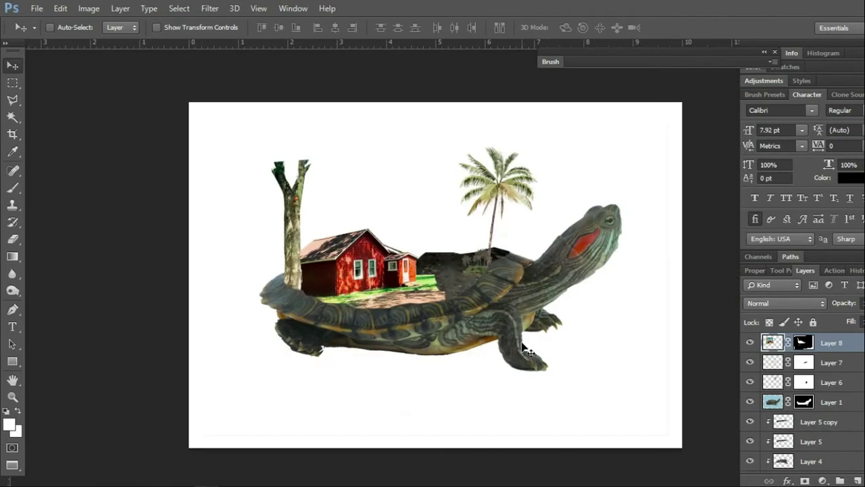
# Step: Lasso the gap below the house and fill Layer 8's mask with white to reveal dirt
pyautogui.press('l')
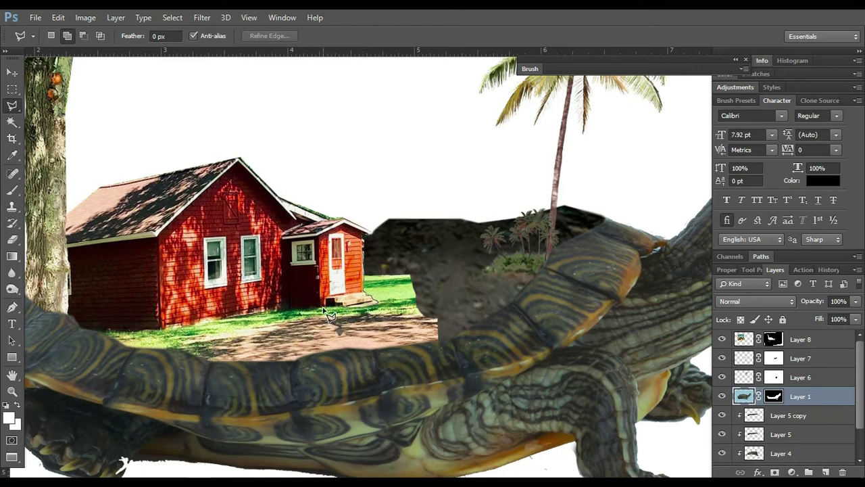
pyautogui.doubleClick(496, 374)
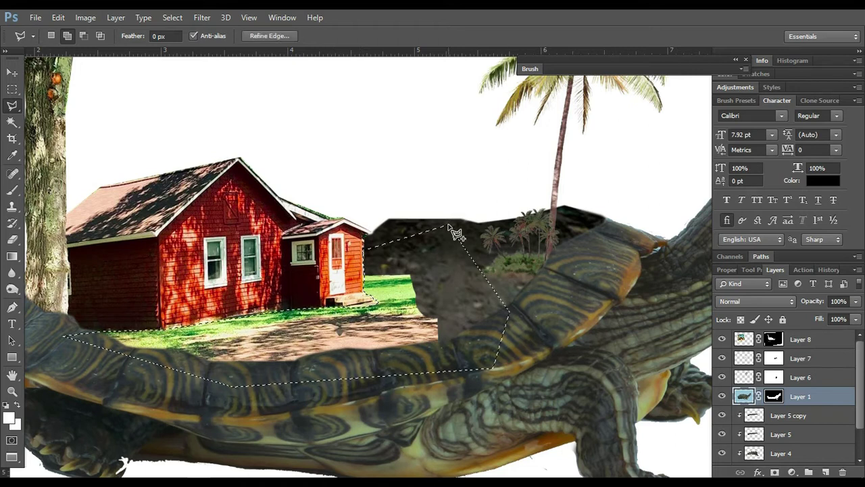
pyautogui.click(773, 339)
pyautogui.hotkey('alt', 'BackSpace')
pyautogui.hotkey('ctrl', 'd')
# Step: Switch to the Brush with swapped colours and adjust its size and hardness
pyautogui.press('x')
pyautogui.press('b')
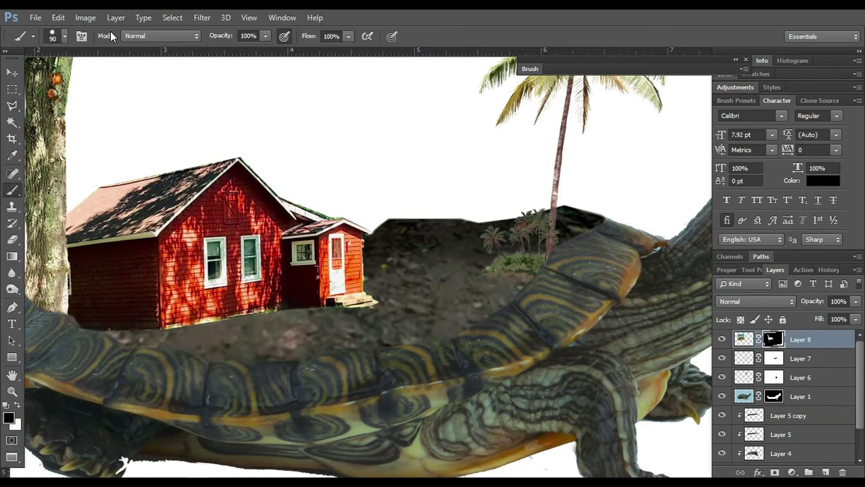
pyautogui.click(64, 36)
pyautogui.click(129, 373)
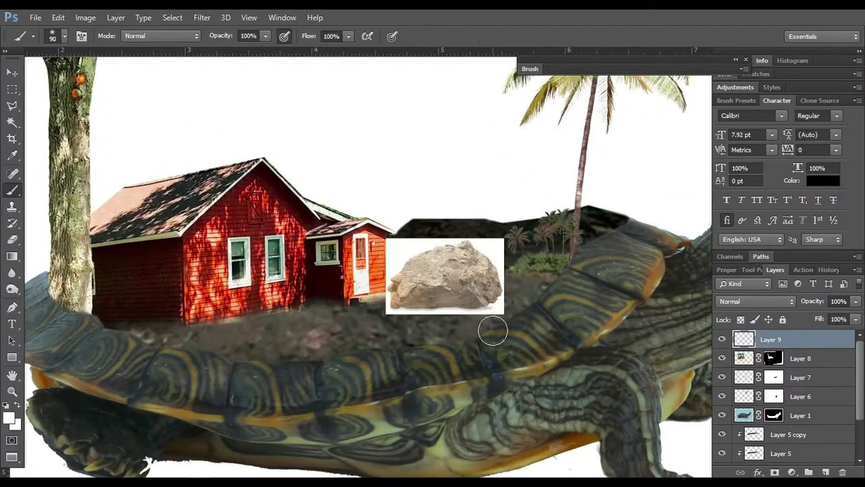
# Step: Delete the rock's white background with the Magic Wand and move it onto the turtle's shell
pyautogui.press('w')
pyautogui.press('Delete')
pyautogui.hotkey('ctrl', 'd')
pyautogui.press('v')
pyautogui.moveTo(442, 281)
pyautogui.mouseDown()
pyautogui.moveTo(332, 327)
pyautogui.moveTo(133, 340)
pyautogui.moveTo(406, 297)
pyautogui.moveTo(311, 300)
pyautogui.mouseUp()
# Step: Make a smaller, horizontally flipped rock copy beside the house
pyautogui.hotkey('ctrl', 't')
pyautogui.moveTo(359, 333); pyautogui.dragTo(315, 308)
pyautogui.press('Return')
pyautogui.hotkey('ctrl', 't')
pyautogui.rightClick(317, 308)
pyautogui.click(324, 283)
pyautogui.press('Return')
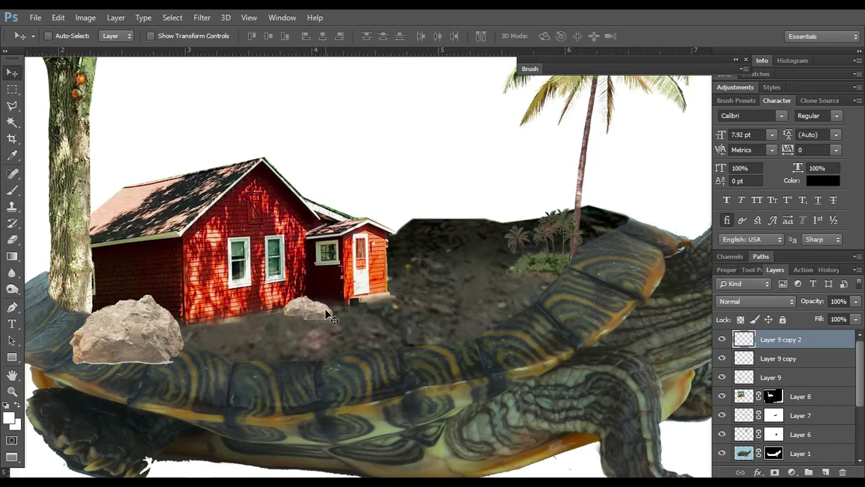
# Step: Delete the extra rock copy and adjust the small rock's midtones with Levels
pyautogui.press('Delete')
pyautogui.hotkey('ctrl', 'l')
pyautogui.moveTo(654, 172); pyautogui.dragTo(613, 174)
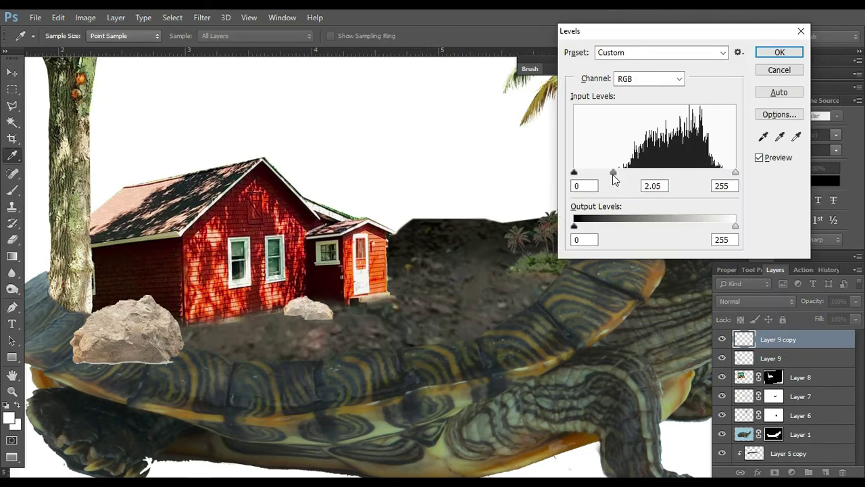
pyautogui.click(780, 56)
# Step: Mask the large rock to the ground area so it sits behind the shell rim
pyautogui.press('e')
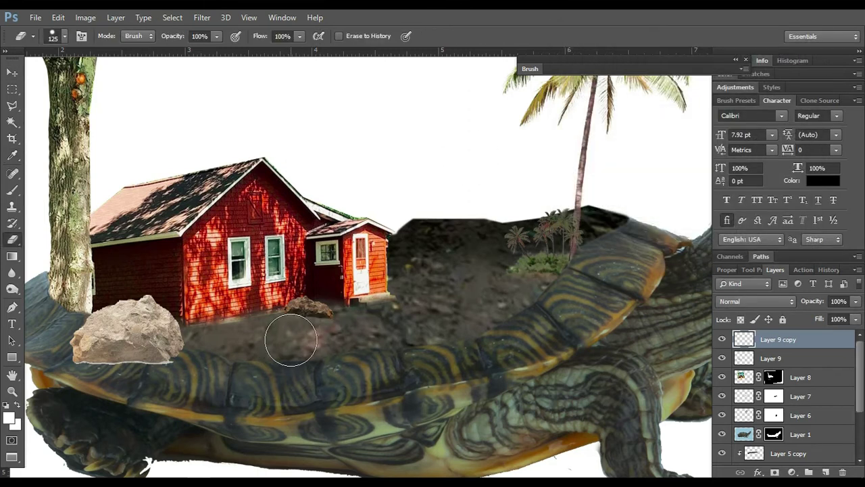
pyautogui.click(777, 358)
pyautogui.scroll(-3, 777, 406)
pyautogui.keyDown('ctrl'); pyautogui.click(743, 415); pyautogui.keyUp('ctrl')
pyautogui.scroll(3, 777, 405)
pyautogui.click(775, 472)
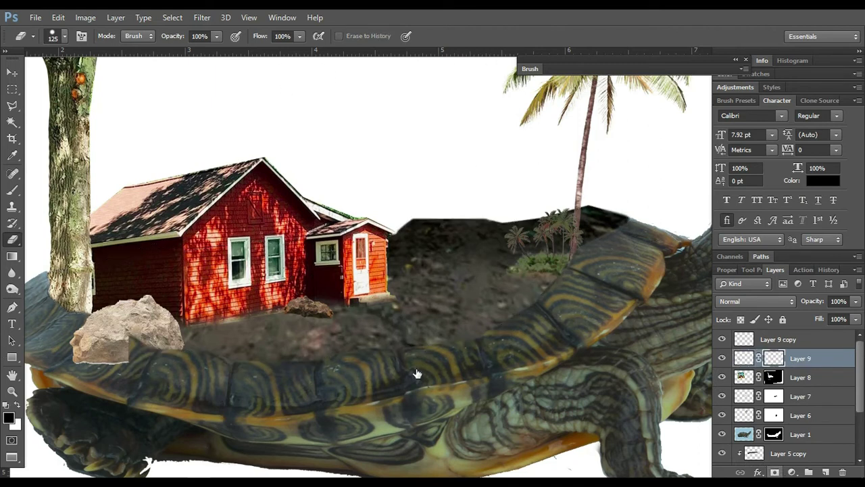
# Step: Darken the large rock's image with Levels instead of its mask
pyautogui.hotkey('ctrl', 'l')
pyautogui.moveTo(655, 172); pyautogui.dragTo(718, 173)
pyautogui.click(779, 70)
pyautogui.click(743, 358)
pyautogui.hotkey('ctrl', 'l')
pyautogui.click(779, 52)
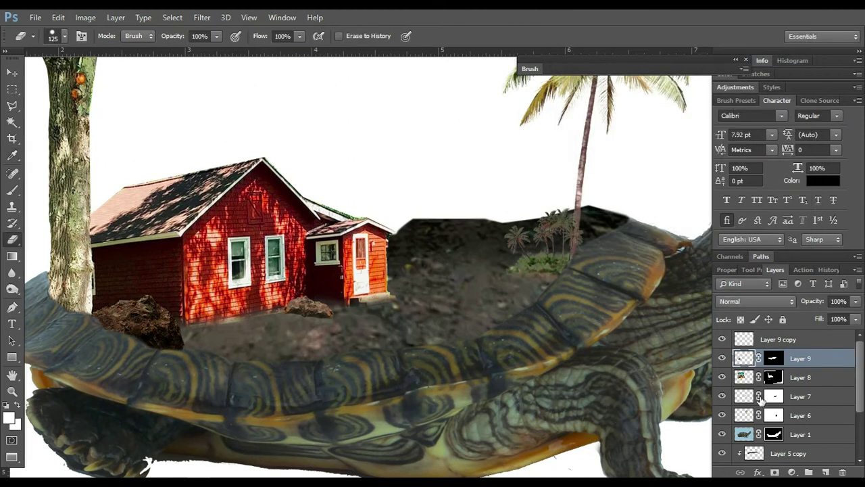
pyautogui.click(801, 377)
pyautogui.press('space')
pyautogui.moveTo(152, 256); pyautogui.dragTo(273, 352)
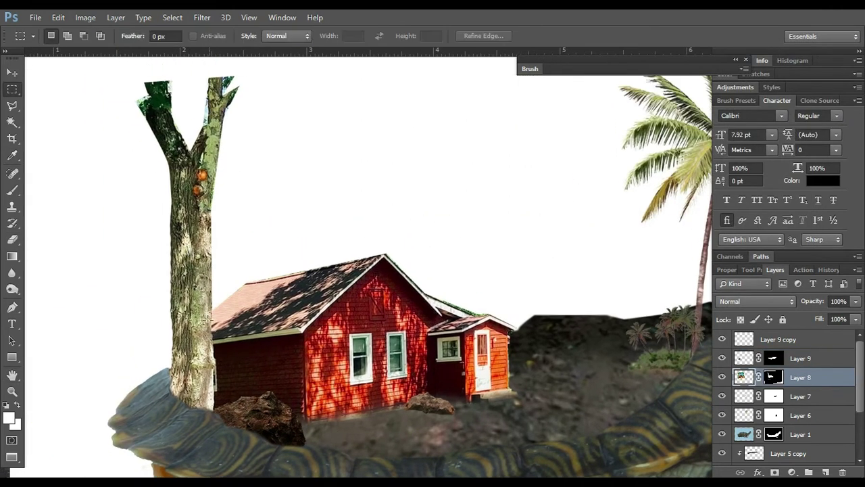
# Step: Burn the tree trunk darker up to the fork, undoing a trial eraser stroke on a branch
pyautogui.click(12, 288)
pyautogui.moveTo(191, 135); pyautogui.dragTo(191, 392)
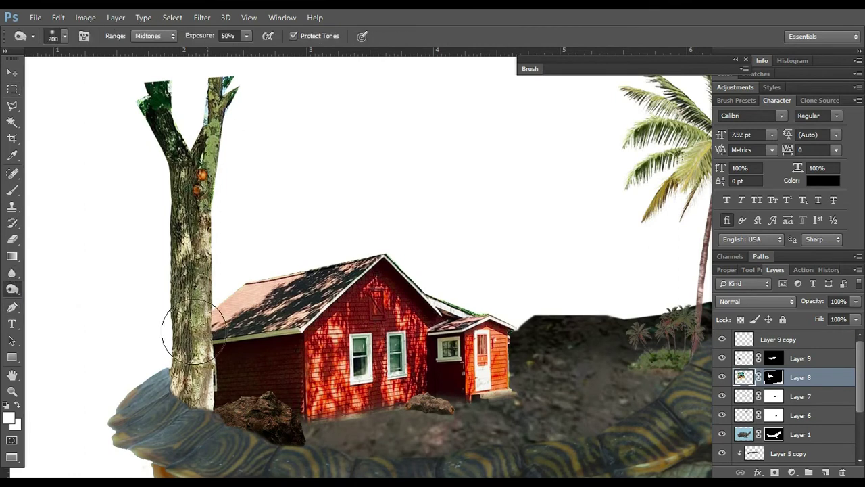
pyautogui.moveTo(192, 218)
pyautogui.mouseDown()
pyautogui.moveTo(182, 392)
pyautogui.moveTo(219, 190)
pyautogui.moveTo(157, 181)
pyautogui.mouseUp()
pyautogui.click(12, 238)
pyautogui.moveTo(156, 84)
pyautogui.mouseDown()
pyautogui.moveTo(135, 119)
pyautogui.moveTo(150, 145)
pyautogui.mouseUp()
pyautogui.hotkey('ctrl', 'z')
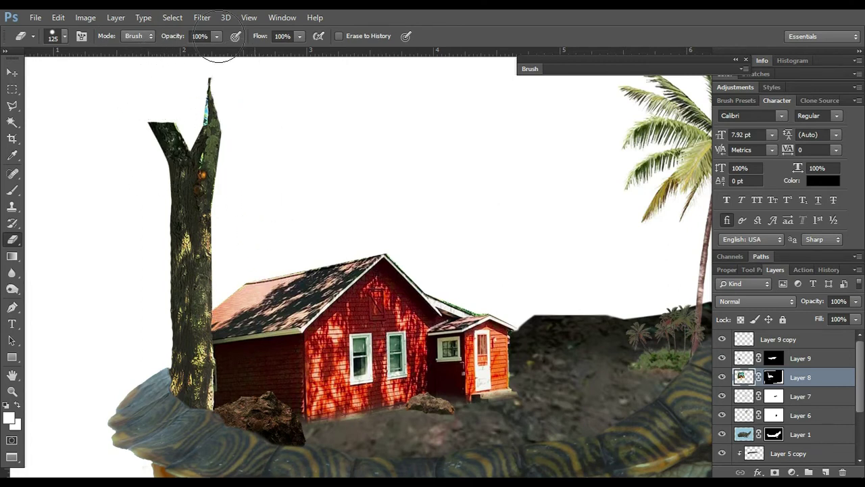
# Step: Paste the moon-and-Earth image, scale it to cover the canvas, and send it behind the turtle scene
pyautogui.hotkey('ctrl', '-')
pyautogui.hotkey('ctrl', '-')
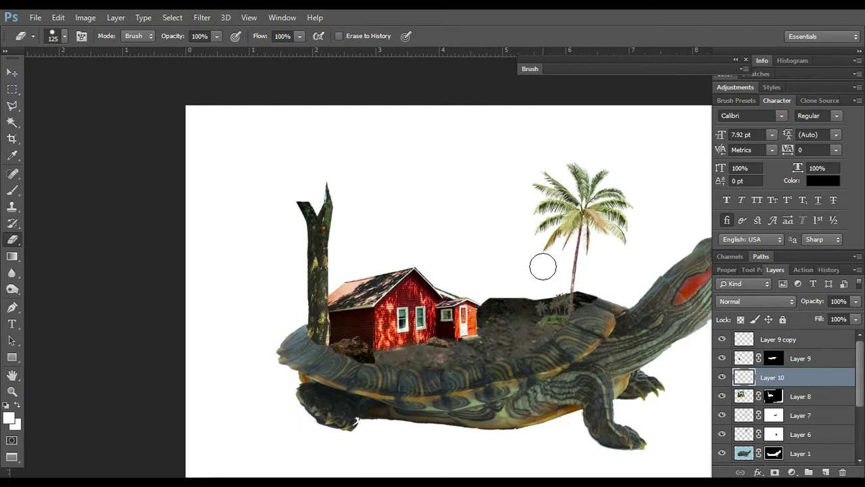
pyautogui.hotkey('ctrl', 'v')
pyautogui.hotkey('ctrl', '-')
pyautogui.hotkey('ctrl', 't')
pyautogui.moveTo(439, 261); pyautogui.dragTo(629, 351)
pyautogui.press('Return')
pyautogui.moveTo(564, 292); pyautogui.dragTo(580, 290)
pyautogui.hotkey('ctrl', 'shift', '[')
pyautogui.hotkey('ctrl', 'shift', '[')
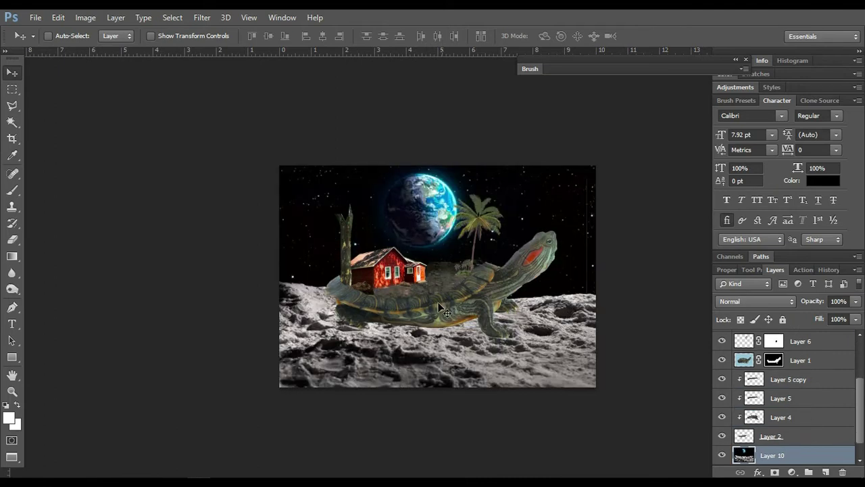
# Step: Select all turtle scene layers, scale them down and reposition them on the moon
pyautogui.press('l')
pyautogui.keyDown('shift'); pyautogui.click(777, 436); pyautogui.keyUp('shift')
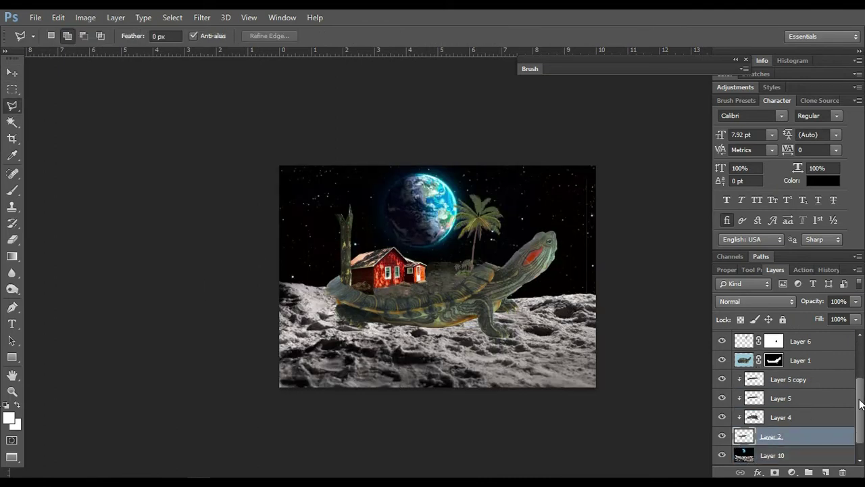
pyautogui.scroll(3, 784, 399)
pyautogui.keyDown('shift'); pyautogui.click(777, 340); pyautogui.keyUp('shift')
pyautogui.hotkey('ctrl', 't')
pyautogui.moveTo(586, 180); pyautogui.dragTo(521, 223)
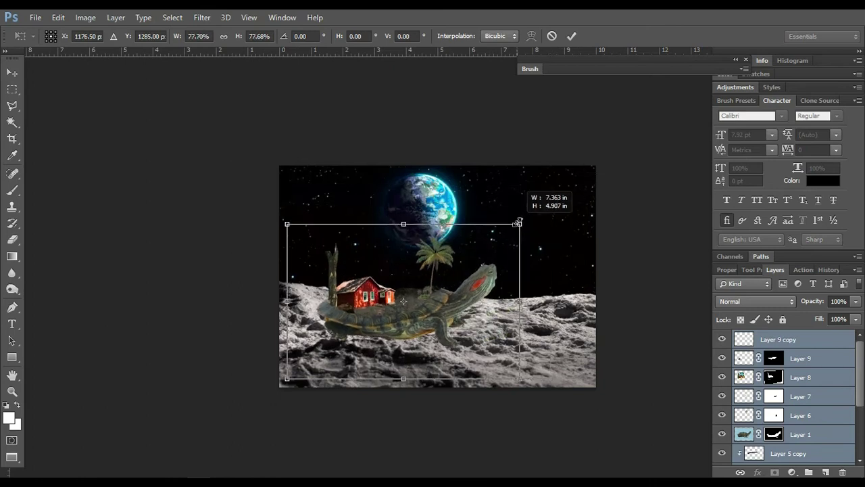
pyautogui.press('Return')
pyautogui.press('v')
pyautogui.moveTo(386, 333); pyautogui.dragTo(409, 321)
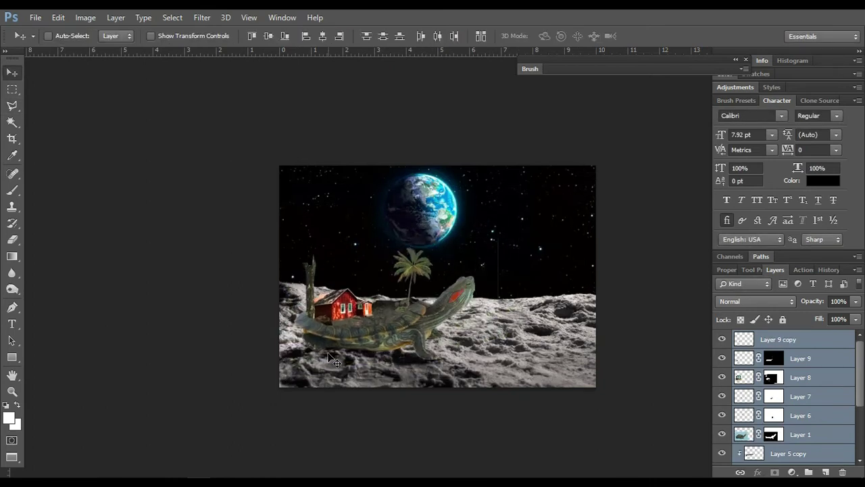
# Step: Group the turtle scene layers with a mask, set a fully hard brush, and move the group
pyautogui.hotkey('ctrl', '+')
pyautogui.hotkey('ctrl', '+')
pyautogui.hotkey('ctrl', 'g')
pyautogui.click(775, 472)
pyautogui.press('b')
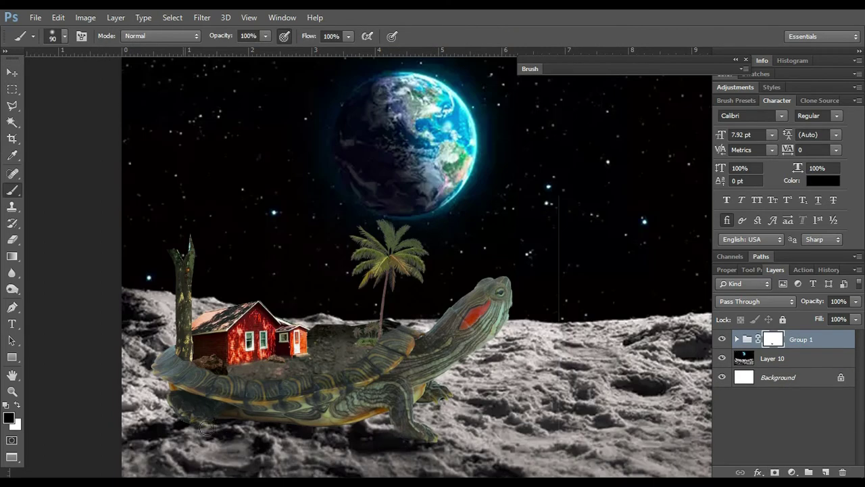
pyautogui.click(64, 36)
pyautogui.press('Return')
pyautogui.press('v')
pyautogui.moveTo(317, 378)
pyautogui.mouseDown()
pyautogui.moveTo(323, 424)
pyautogui.moveTo(466, 403)
pyautogui.mouseUp()
pyautogui.hotkey('ctrl', '-')
# Step: Nudge the moon layer down, lasso its sky, and add an inverted mask hiding the sky
pyautogui.click(795, 352)
pyautogui.hotkey('shift', 'Down')
pyautogui.hotkey('shift', 'Down')
pyautogui.hotkey('shift', 'Down')
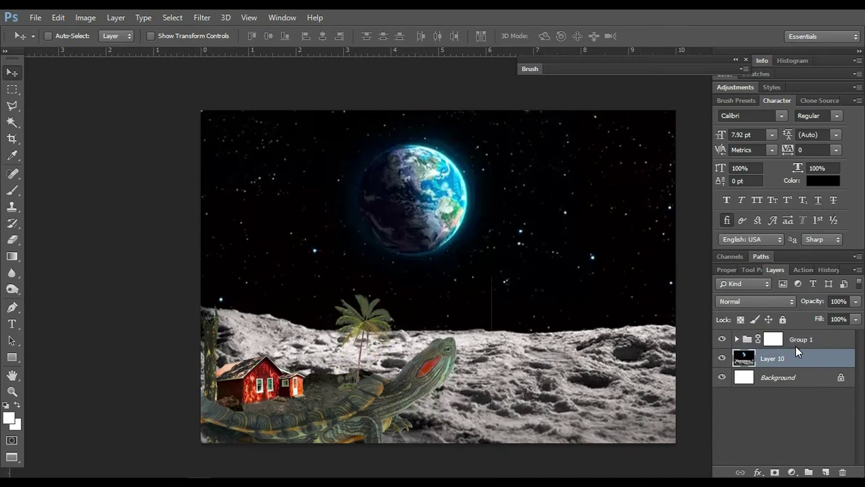
pyautogui.press('l')
pyautogui.click(160, 260)
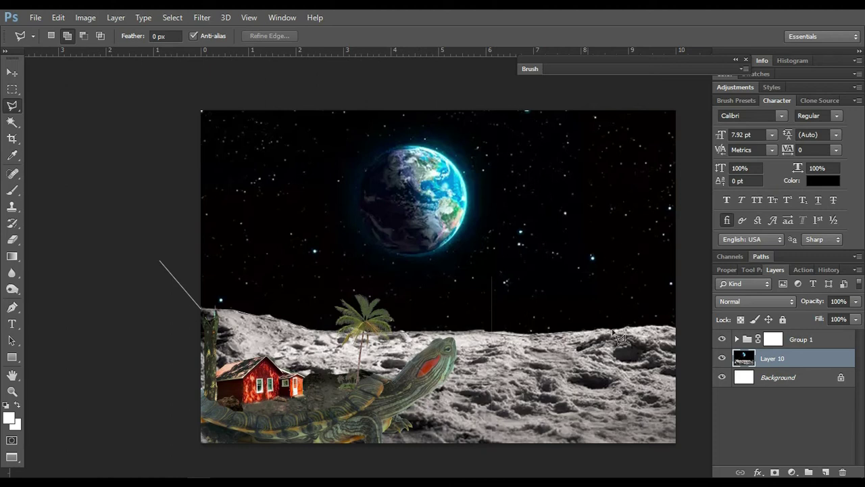
pyautogui.click(686, 92)
pyautogui.click(150, 92)
pyautogui.click(159, 260)
pyautogui.click(775, 472)
pyautogui.hotkey('ctrl', 'i')
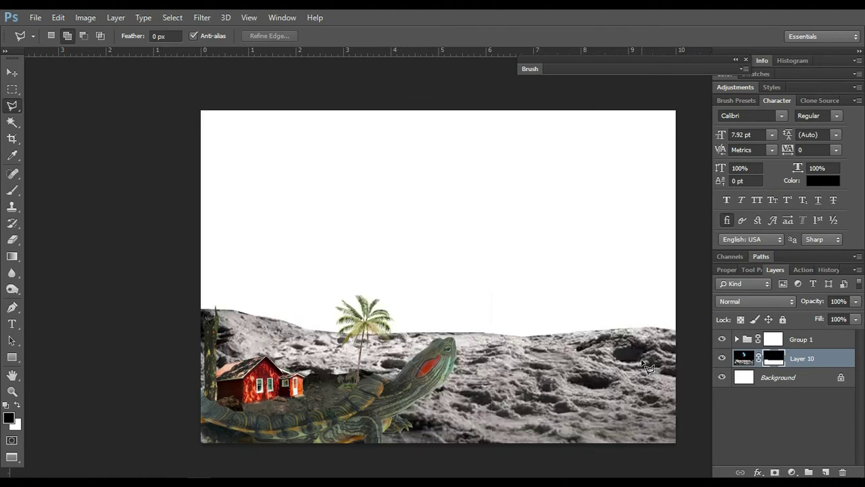
# Step: Paste the Earth photo, select the Earth with an ellipse, and copy it to a new layer
pyautogui.hotkey('ctrl', 'v')
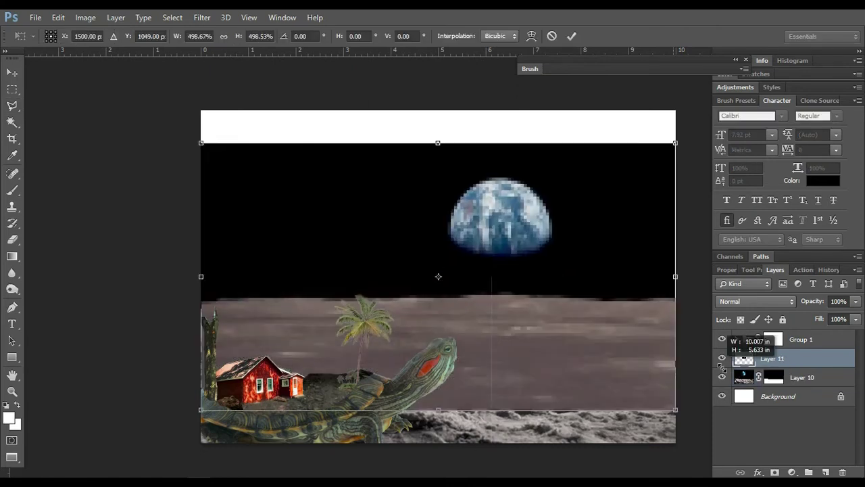
pyautogui.press('Return')
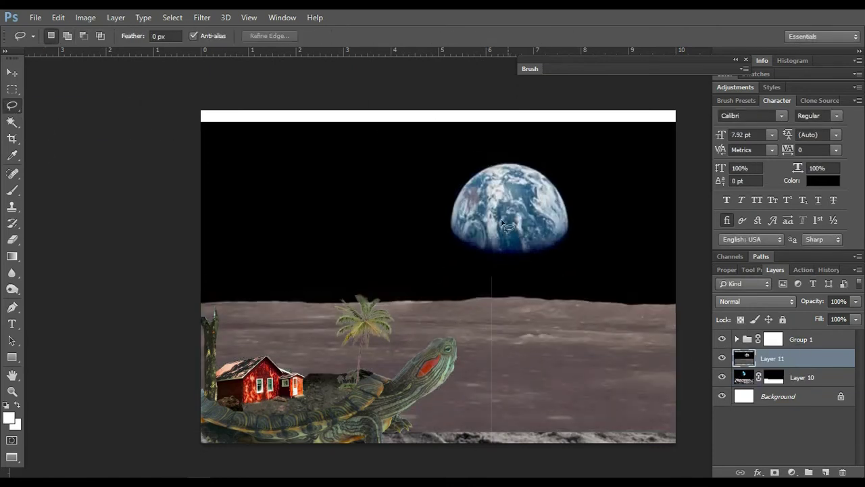
pyautogui.click(11, 89)
pyautogui.rightClick(11, 89)
pyautogui.click(54, 102)
pyautogui.moveTo(506, 230)
pyautogui.mouseDown()
pyautogui.moveTo(530, 271)
pyautogui.moveTo(565, 294)
pyautogui.mouseUp()
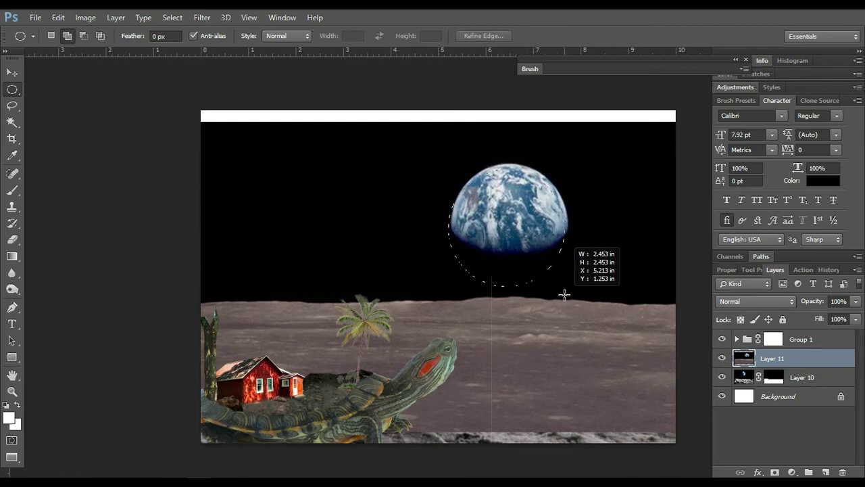
pyautogui.moveTo(565, 295); pyautogui.dragTo(568, 293)
pyautogui.hotkey('alt', 'space')
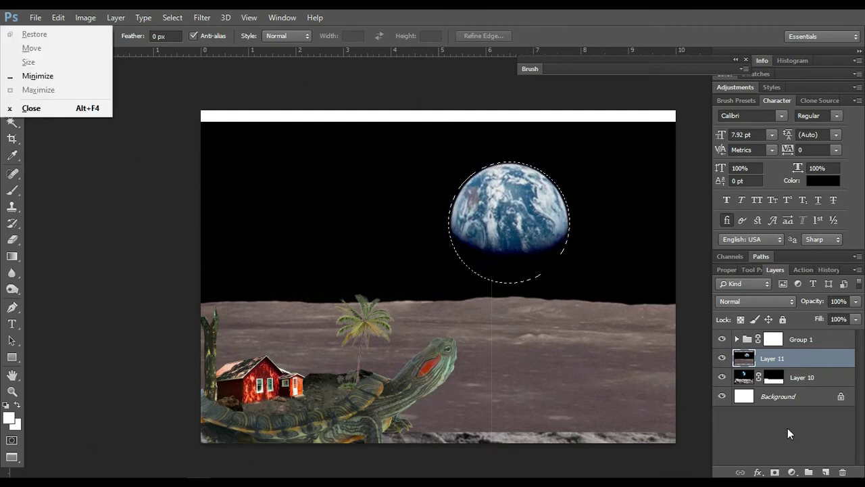
pyautogui.hotkey('ctrl', 'j')
# Step: Hide the old sky, paste the milky way scaled to cover the canvas, and send it backward
pyautogui.click(722, 377)
pyautogui.hotkey('ctrl', 'v')
pyautogui.hotkey('ctrl', 't')
pyautogui.moveTo(476, 299); pyautogui.dragTo(790, 423)
pyautogui.press('Return')
pyautogui.hotkey('ctrl', 'shift', '[')
# Step: Darken the milky way's midtones with Levels and soften it with Gaussian Blur
pyautogui.hotkey('ctrl', 'l')
pyautogui.moveTo(654, 172)
pyautogui.mouseDown()
pyautogui.moveTo(714, 173)
pyautogui.moveTo(703, 174)
pyautogui.mouseUp()
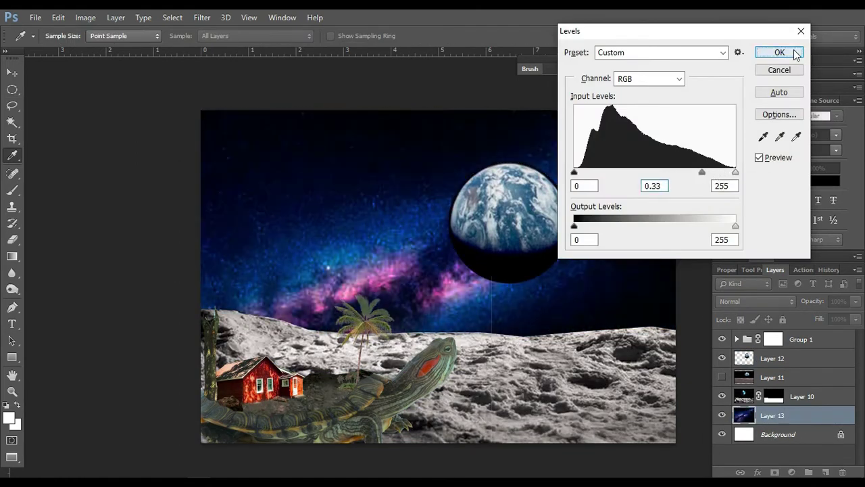
pyautogui.click(779, 53)
pyautogui.click(202, 17)
pyautogui.click(396, 265)
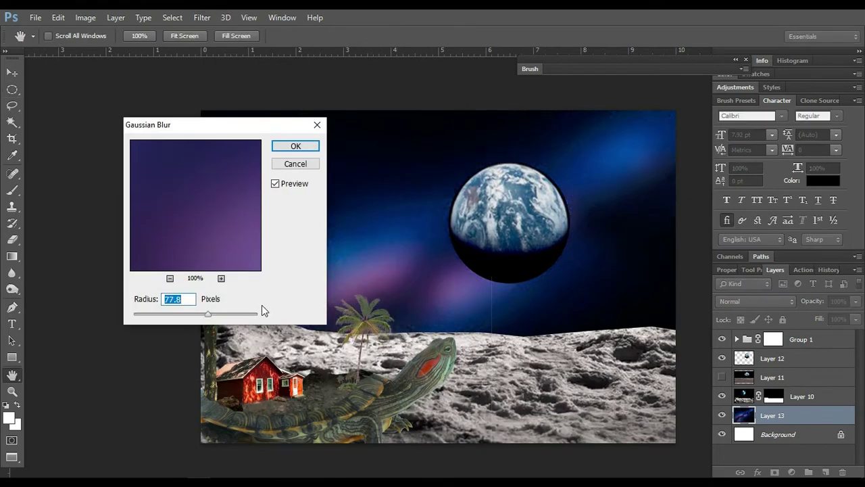
pyautogui.moveTo(207, 313); pyautogui.dragTo(235, 315)
pyautogui.click(291, 146)
# Step: Set the cut-out Earth layer's blend mode to Screen
pyautogui.click(772, 358)
pyautogui.click(752, 301)
pyautogui.click(743, 109)
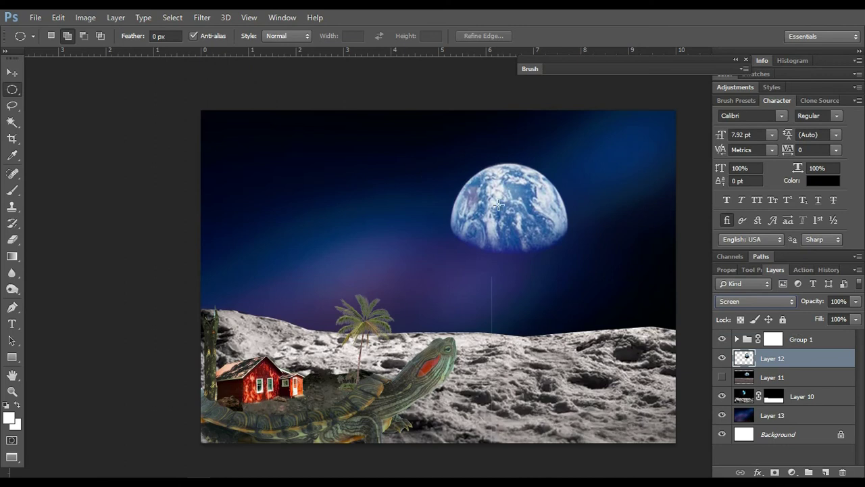
# Step: Move the Earth further right and rotate it slightly
pyautogui.press('v')
pyautogui.moveTo(440, 193); pyautogui.dragTo(521, 165)
pyautogui.hotkey('ctrl', 't')
pyautogui.moveTo(666, 100); pyautogui.dragTo(660, 135)
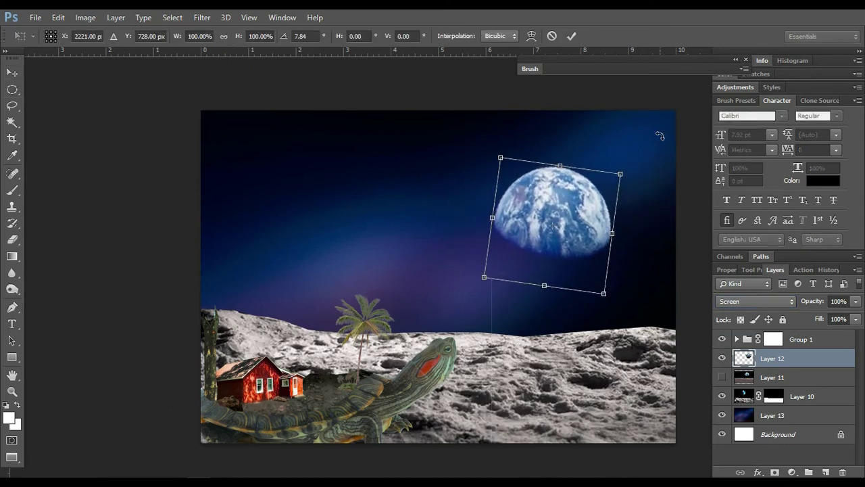
pyautogui.press('Return')
# Step: Duplicate the Earth, rotate the copy to about -165°, and nudge it into place
pyautogui.hotkey('ctrl', 'j')
pyautogui.hotkey('ctrl', 't')
pyautogui.moveTo(574, 163); pyautogui.dragTo(491, 312)
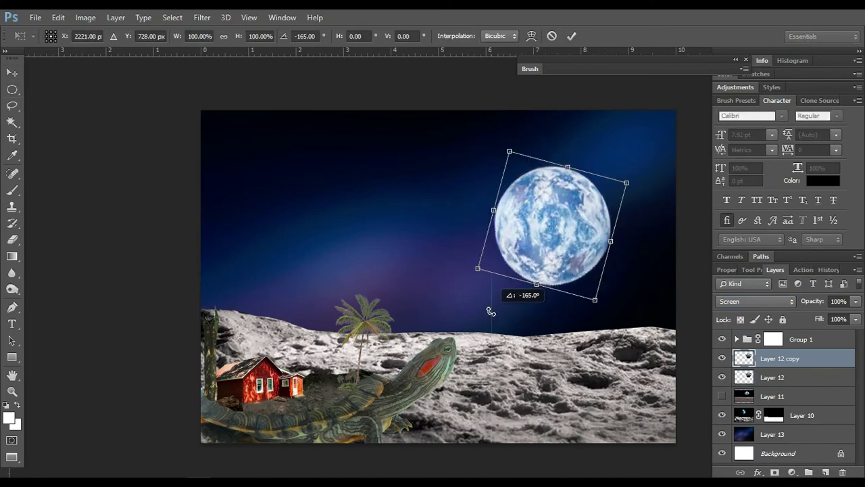
pyautogui.press('Return')
pyautogui.moveTo(546, 273)
pyautogui.mouseDown()
pyautogui.moveTo(540, 250)
pyautogui.moveTo(546, 271)
pyautogui.moveTo(542, 262)
pyautogui.mouseUp()
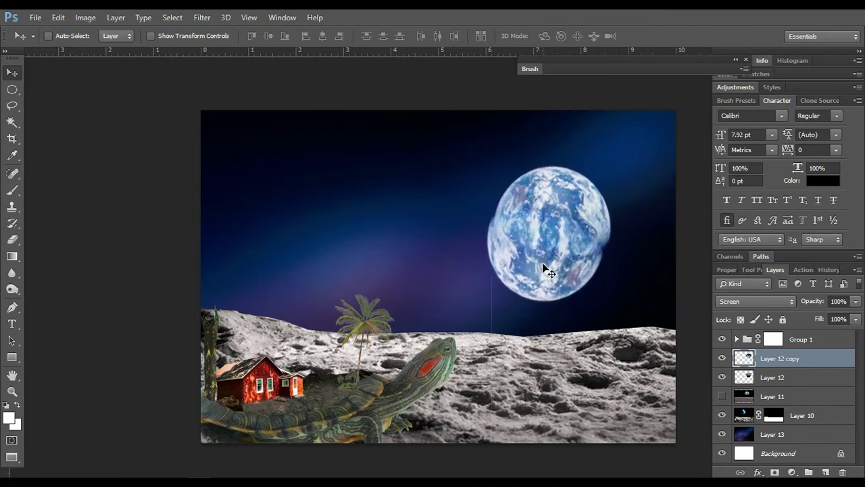
pyautogui.press('Down')
pyautogui.press('Down')
pyautogui.press('Down')
pyautogui.press('Down')
pyautogui.press('Left')
pyautogui.press('Left')
pyautogui.press('Down')
pyautogui.press('Down')
pyautogui.press('Right')
pyautogui.press('Right')
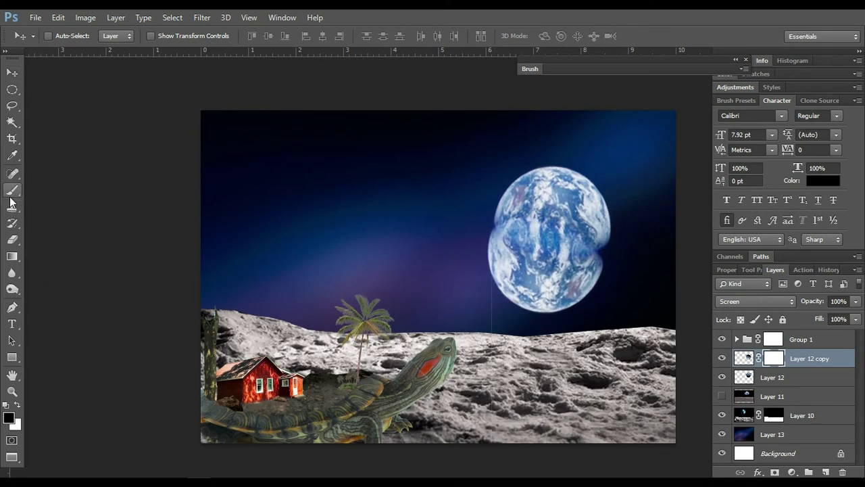
# Step: Brush over both Earth layers' masks to hide the middle, then paste the lens-flare image
pyautogui.click(12, 190)
pyautogui.click(64, 36)
pyautogui.scroll(-3, 141, 195)
pyautogui.doubleClick(88, 195)
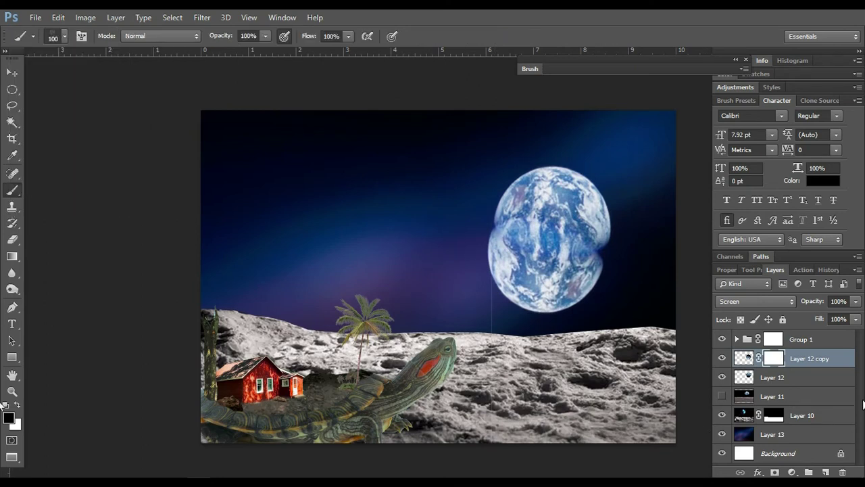
pyautogui.press(']')
pyautogui.moveTo(507, 244)
pyautogui.mouseDown()
pyautogui.moveTo(554, 229)
pyautogui.moveTo(476, 263)
pyautogui.moveTo(595, 209)
pyautogui.mouseUp()
pyautogui.click(746, 377)
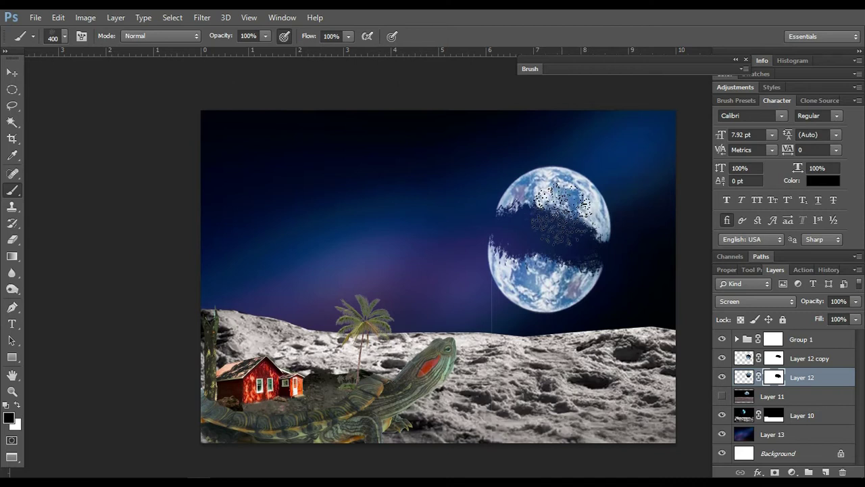
pyautogui.hotkey('alt', ']')
pyautogui.press('x')
pyautogui.moveTo(573, 269); pyautogui.dragTo(547, 284)
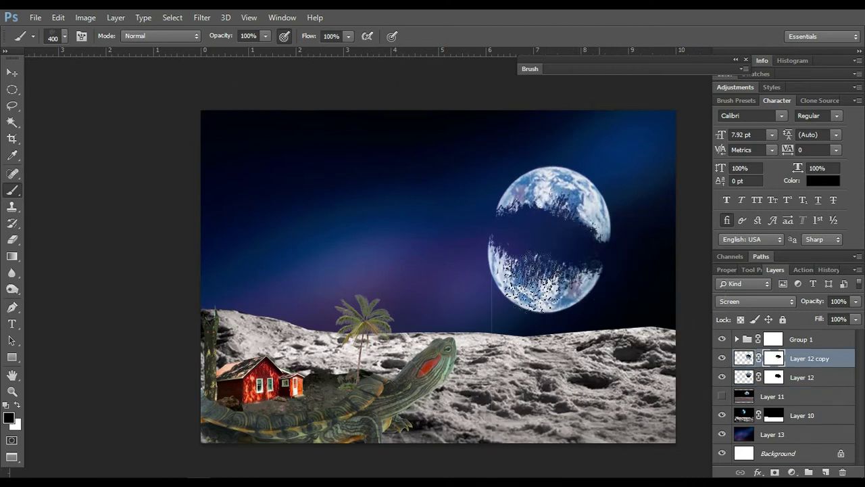
pyautogui.hotkey('ctrl', 'v')
pyautogui.hotkey('ctrl', 't')
# Step: Rotate the flare across the Earth and set its blend mode to Screen
pyautogui.moveTo(671, 365)
pyautogui.mouseDown()
pyautogui.moveTo(560, 357)
pyautogui.moveTo(653, 315)
pyautogui.mouseUp()
pyautogui.press('Return')
pyautogui.press('b')
pyautogui.click(754, 301)
pyautogui.click(741, 120)
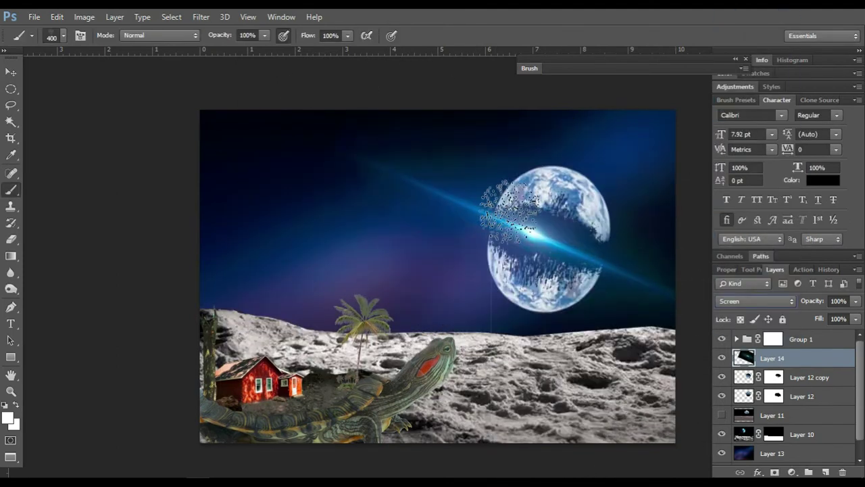
# Step: Enlarge the flare well beyond the canvas and centre the beam on the Earth
pyautogui.press('v')
pyautogui.hotkey('ctrl', 't')
pyautogui.hotkey('ctrl', '-')
pyautogui.hotkey('ctrl', '-')
pyautogui.hotkey('ctrl', '-')
pyautogui.moveTo(562, 207); pyautogui.dragTo(628, 165)
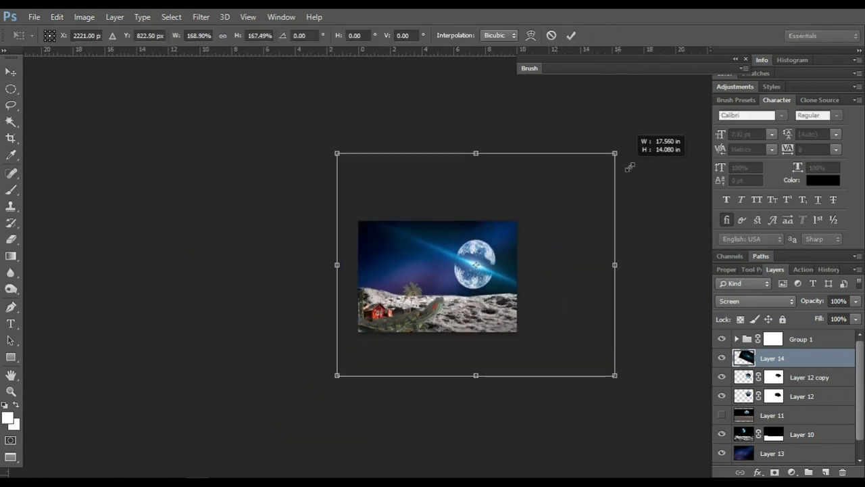
pyautogui.press('Return')
pyautogui.moveTo(492, 233); pyautogui.dragTo(485, 260)
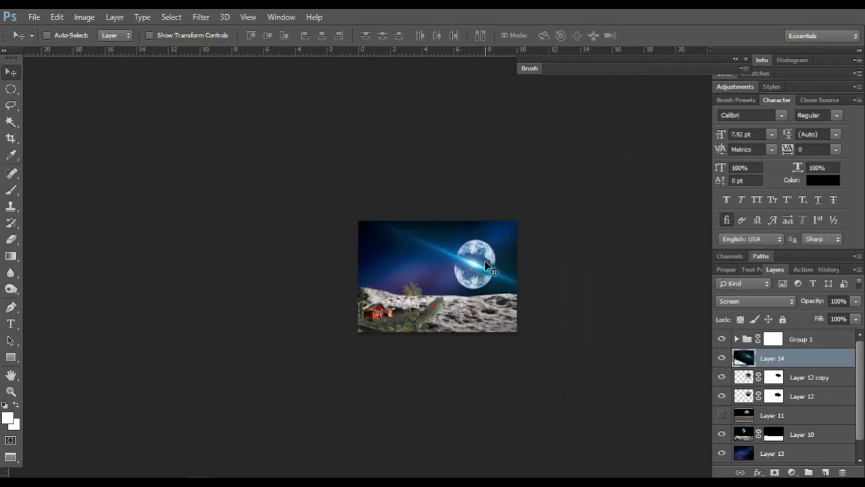
# Step: Duplicate and slightly tilt the flare, repeating with Ctrl+Alt+Shift+T for more beams
pyautogui.hotkey('ctrl', 'j')
pyautogui.hotkey('ctrl', 't')
pyautogui.moveTo(653, 178); pyautogui.dragTo(676, 171)
pyautogui.press('Return')
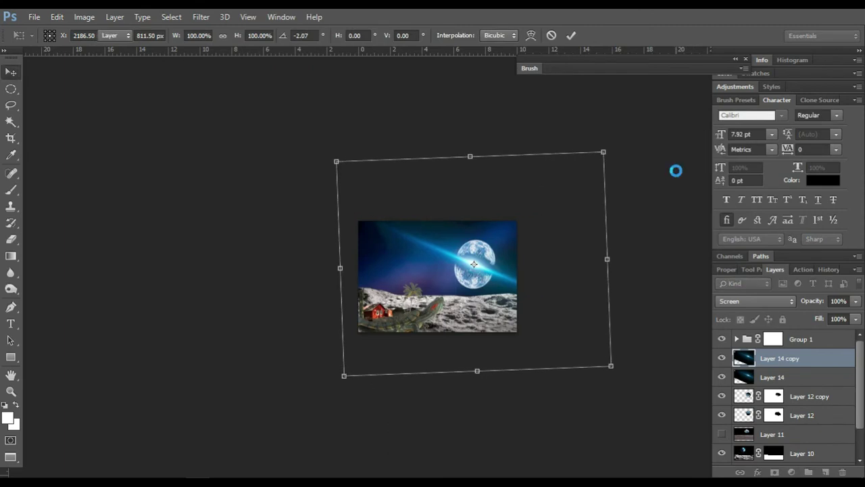
pyautogui.hotkey('ctrl', 'alt', 'shift', 't')
pyautogui.hotkey('ctrl', 'alt', 'shift', 't')
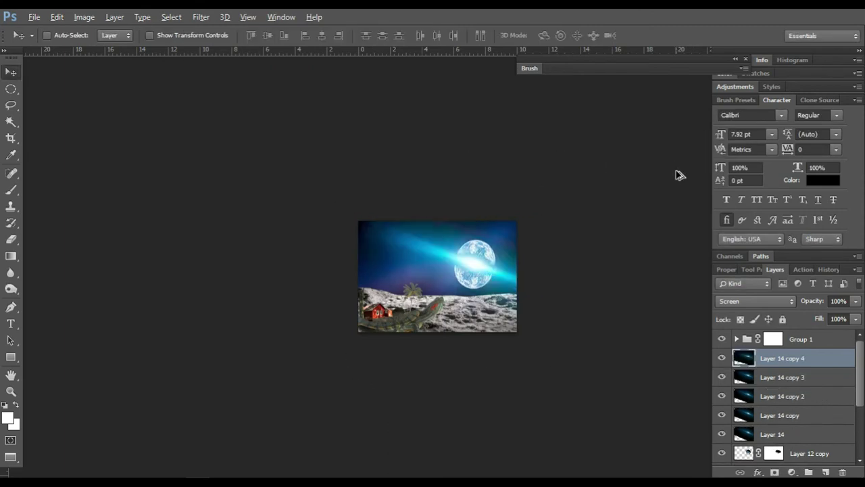
pyautogui.hotkey('ctrl', 'alt', 'shift', 't')
pyautogui.hotkey('ctrl', 'alt', 'shift', 't')
pyautogui.hotkey('ctrl', '+')
pyautogui.hotkey('ctrl', '+')
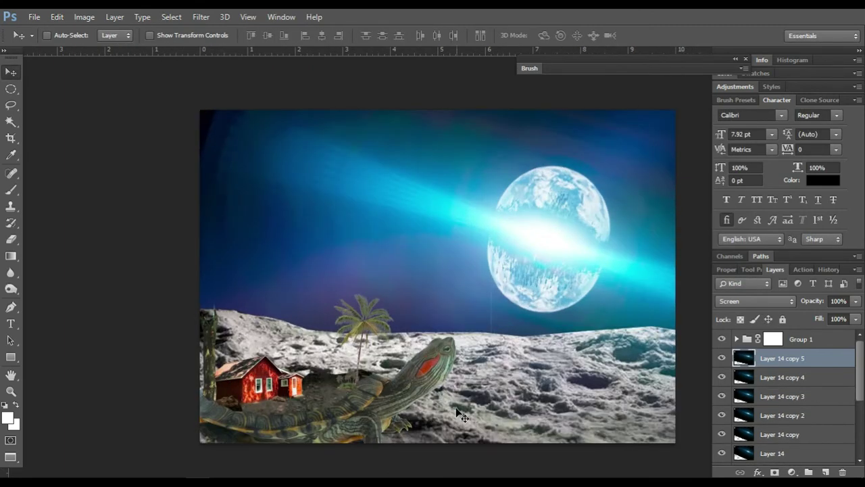
pyautogui.click(792, 472)
# Step: Add a Levels adjustment layer that darkens the whole scene's midtones
pyautogui.click(802, 256)
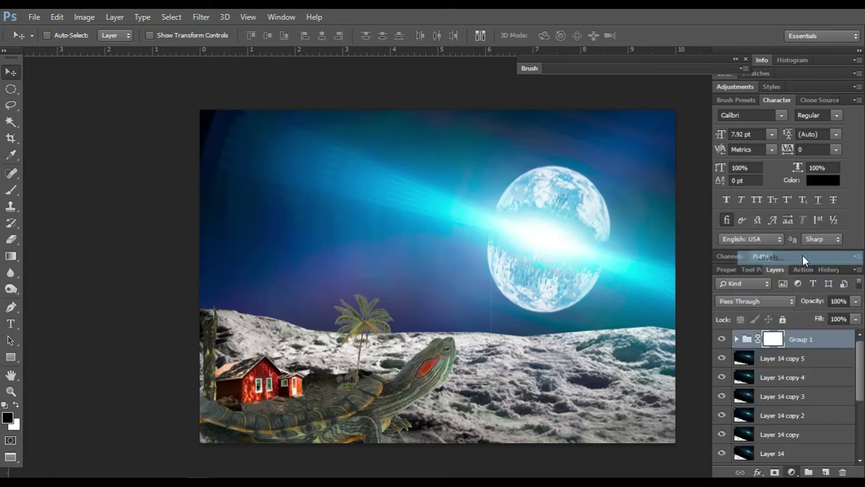
pyautogui.moveTo(792, 400)
pyautogui.mouseDown()
pyautogui.moveTo(773, 399)
pyautogui.moveTo(821, 388)
pyautogui.mouseUp()
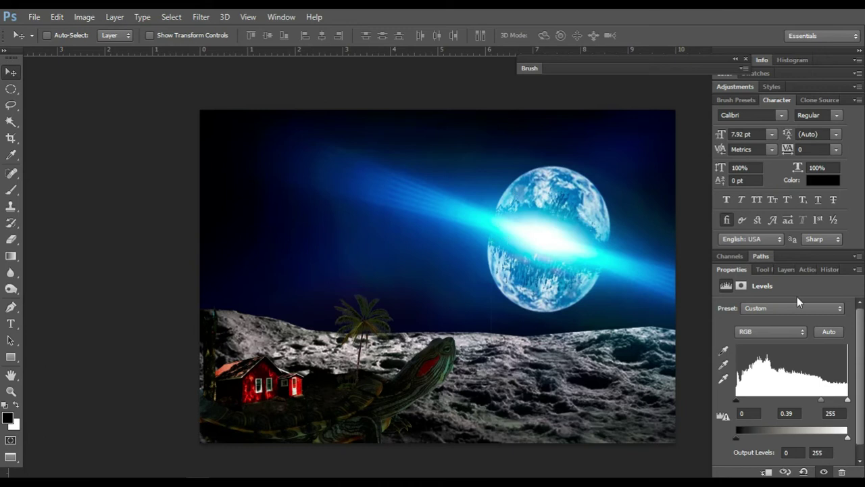
pyautogui.press('F7')
# Step: Bring in the galaxy image, enlarge it, move it behind the ground, and place it beside the Earth
pyautogui.moveTo(818, 346); pyautogui.dragTo(314, 440)
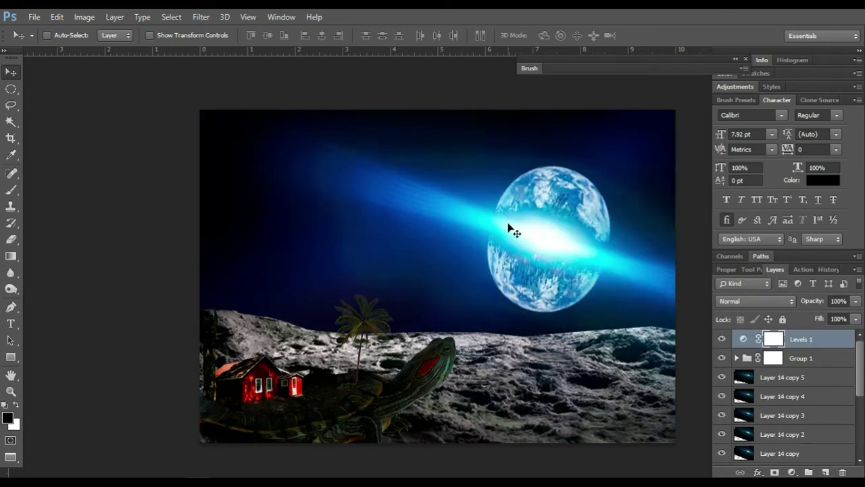
pyautogui.moveTo(315, 439)
pyautogui.mouseDown()
pyautogui.moveTo(432, 274)
pyautogui.moveTo(694, 423)
pyautogui.mouseUp()
pyautogui.hotkey('ctrl', 't')
pyautogui.press('Return')
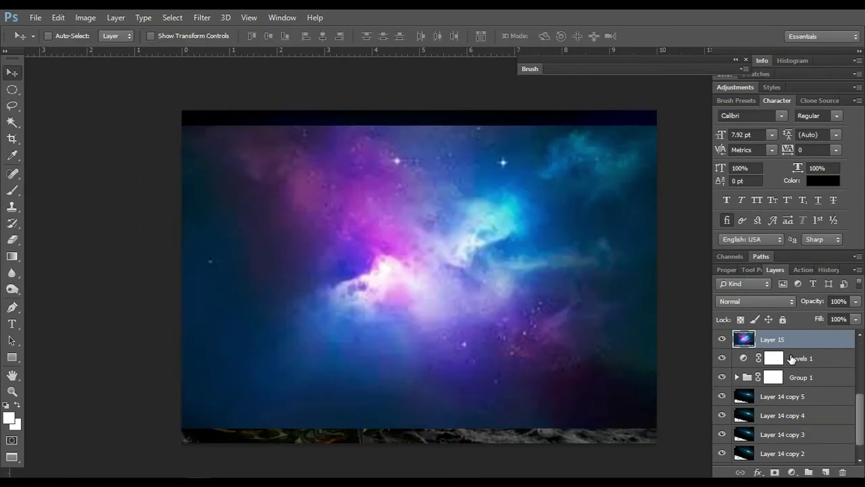
pyautogui.moveTo(773, 339); pyautogui.dragTo(773, 435)
pyautogui.moveTo(465, 288)
pyautogui.mouseDown()
pyautogui.moveTo(502, 255)
pyautogui.moveTo(479, 251)
pyautogui.mouseUp()
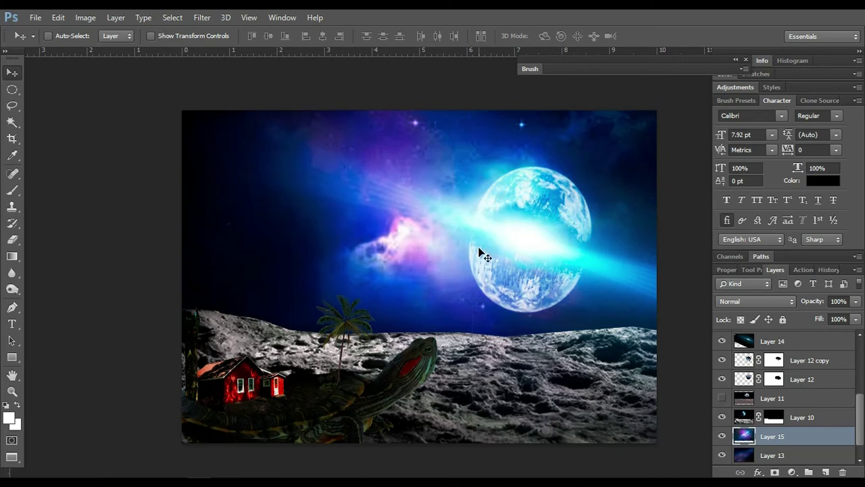
# Step: Try a larger galaxy resize, cancel it, then select Levels 1 and reset default colours
pyautogui.hotkey('ctrl', 't')
pyautogui.hotkey('ctrl', '-')
pyautogui.hotkey('ctrl', '-')
pyautogui.hotkey('ctrl', '-')
pyautogui.moveTo(535, 319); pyautogui.dragTo(556, 325)
pyautogui.press('Escape')
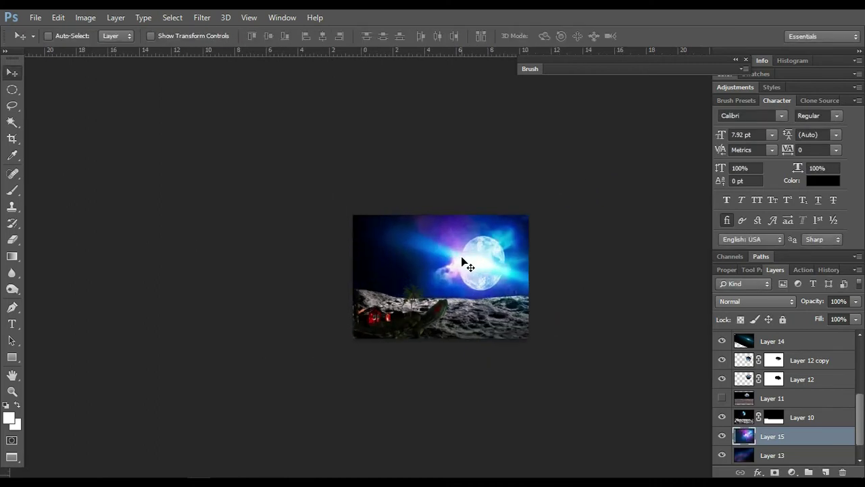
pyautogui.hotkey('ctrl', '+')
pyautogui.hotkey('ctrl', '+')
pyautogui.hotkey('ctrl', '+')
pyautogui.scroll(5, 815, 347)
pyautogui.click(800, 339)
pyautogui.press('d')
pyautogui.click(792, 471)
# Step: Add a cyan Solid Color fill layer in Soft Light blend mode
pyautogui.click(778, 200)
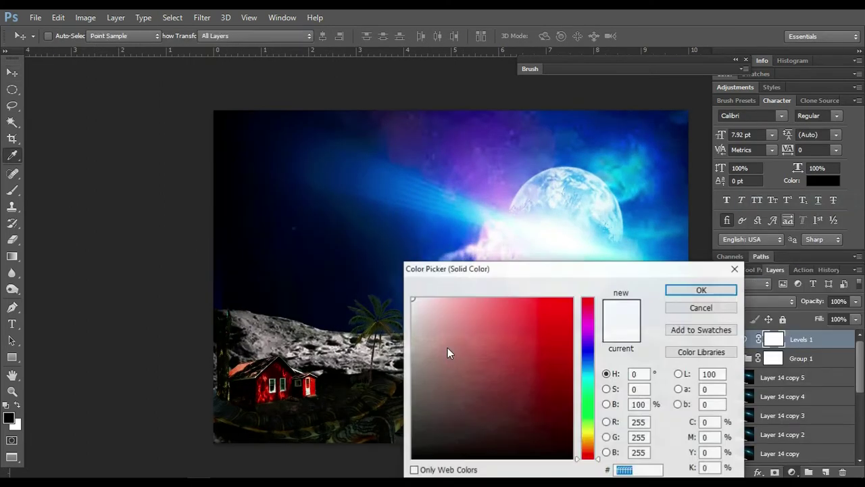
pyautogui.click(588, 372)
pyautogui.click(527, 298)
pyautogui.click(700, 290)
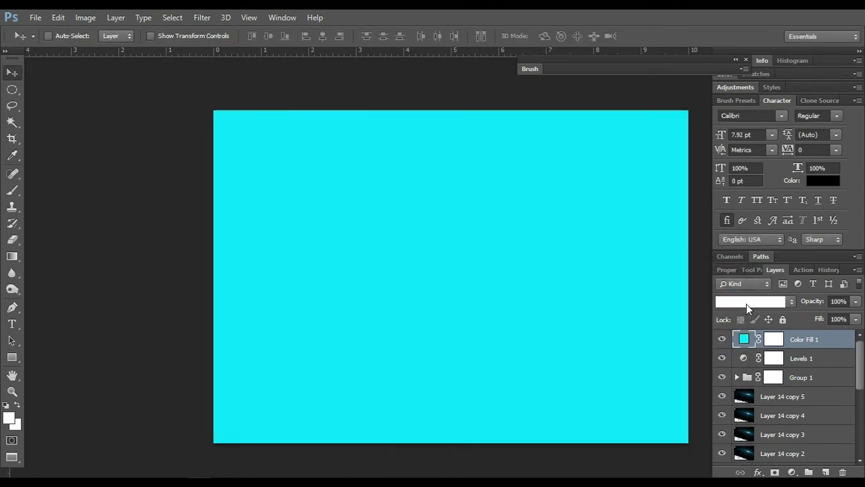
pyautogui.click(750, 301)
pyautogui.click(747, 178)
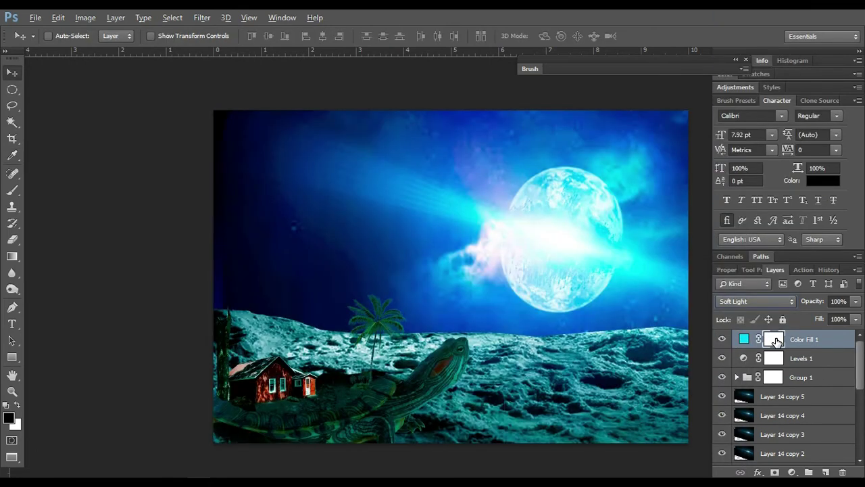
# Step: Test the fill's mask and fill amount, then duplicate it and invert the copy's mask to black
pyautogui.hotkey('ctrl', 'i')
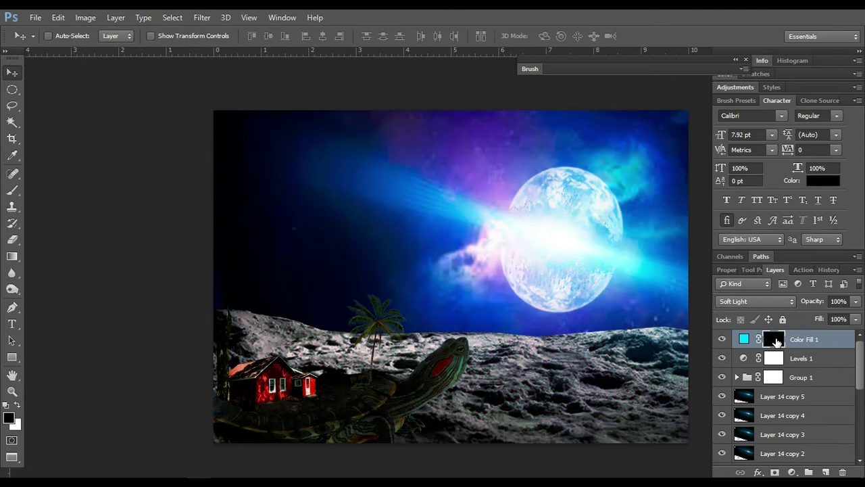
pyautogui.hotkey('ctrl', 'i')
pyautogui.click(856, 318)
pyautogui.moveTo(806, 336); pyautogui.dragTo(856, 332)
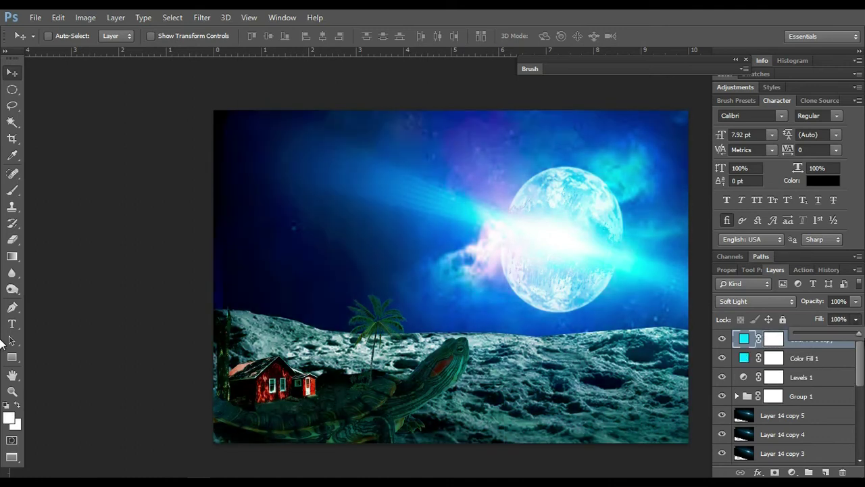
pyautogui.hotkey('ctrl', 'j')
pyautogui.hotkey('ctrl', 'i')
pyautogui.hotkey('ctrl', '+')
pyautogui.hotkey('ctrl', '+')
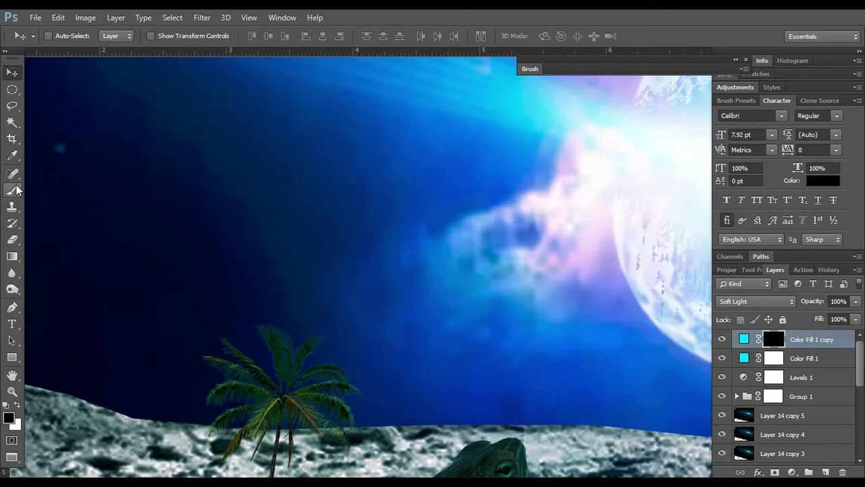
# Step: Pick a large soft brush, swap colours, test the tint near the palm, and shrink the brush
pyautogui.click(16, 190)
pyautogui.click(64, 36)
pyautogui.doubleClick(109, 194)
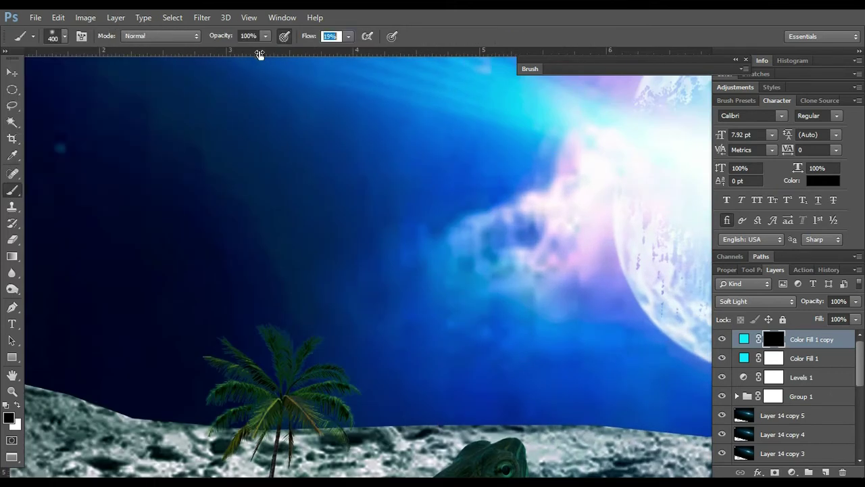
pyautogui.press('x')
pyautogui.click(302, 363)
pyautogui.press('h')
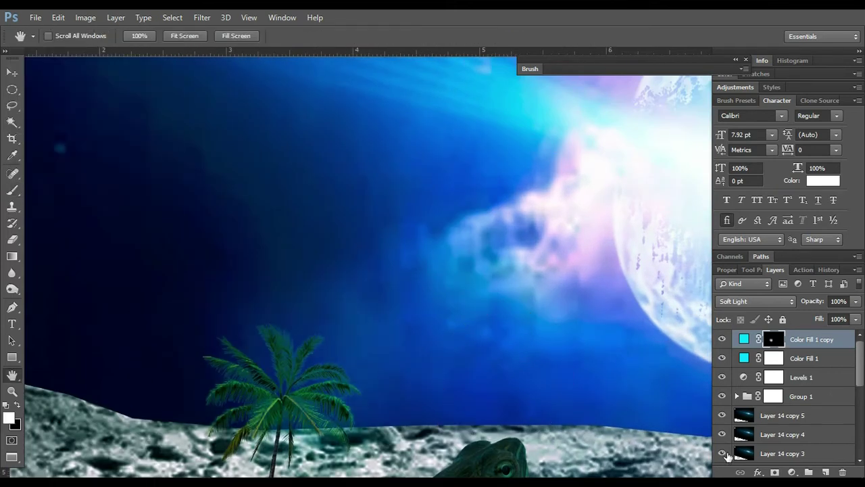
pyautogui.scroll(-5, 442, 263)
pyautogui.scroll(-4, 450, 212)
pyautogui.press('b')
pyautogui.press('[')
pyautogui.press('[')
pyautogui.press('[')
pyautogui.press('[')
pyautogui.press('[')
pyautogui.press('[')
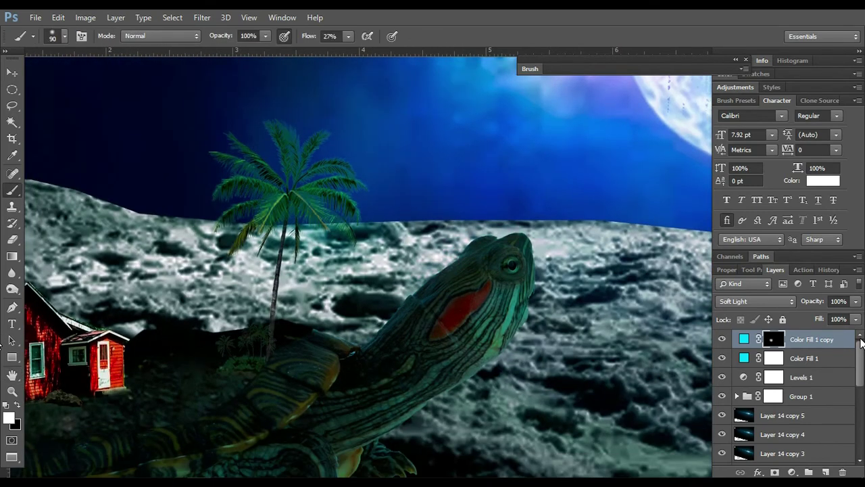
# Step: Move Color Fill 1 copy below Levels 1, clip it to Group 1, and paint the turtle's head teal
pyautogui.moveTo(853, 340); pyautogui.dragTo(798, 388)
pyautogui.keyDown('alt'); pyautogui.click(798, 387); pyautogui.keyUp('alt')
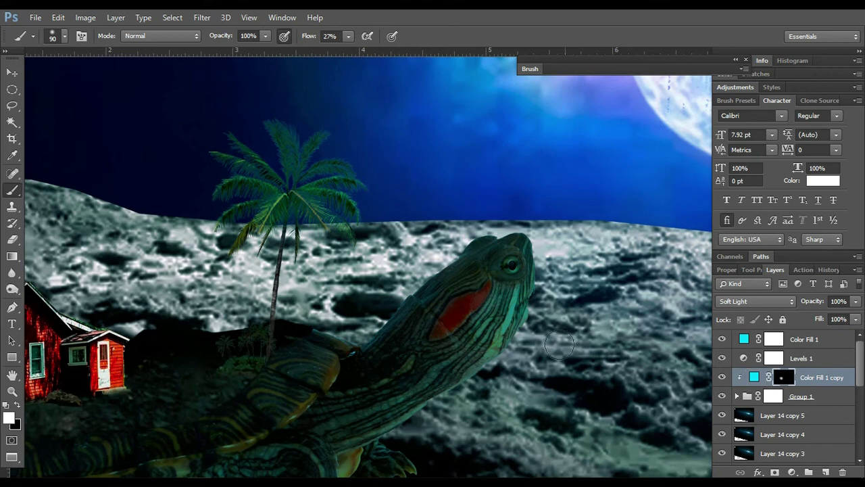
pyautogui.moveTo(500, 243); pyautogui.dragTo(471, 287)
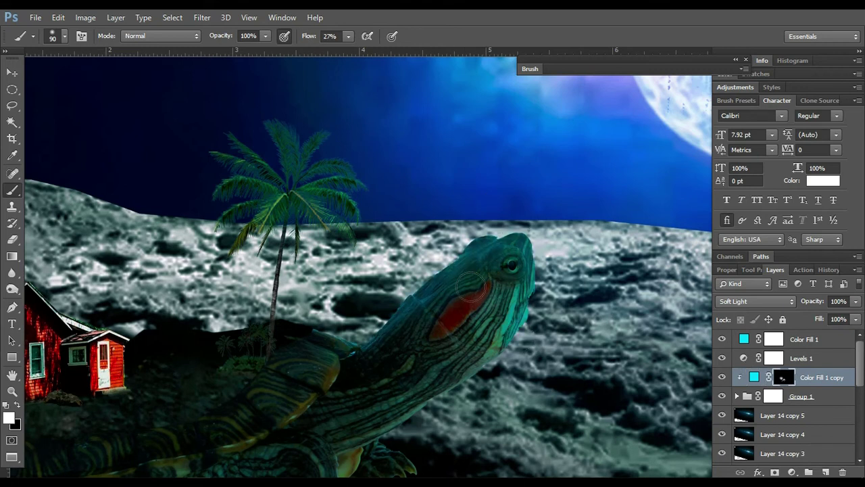
pyautogui.moveTo(123, 337)
pyautogui.mouseDown()
pyautogui.moveTo(417, 284)
pyautogui.moveTo(367, 273)
pyautogui.mouseUp()
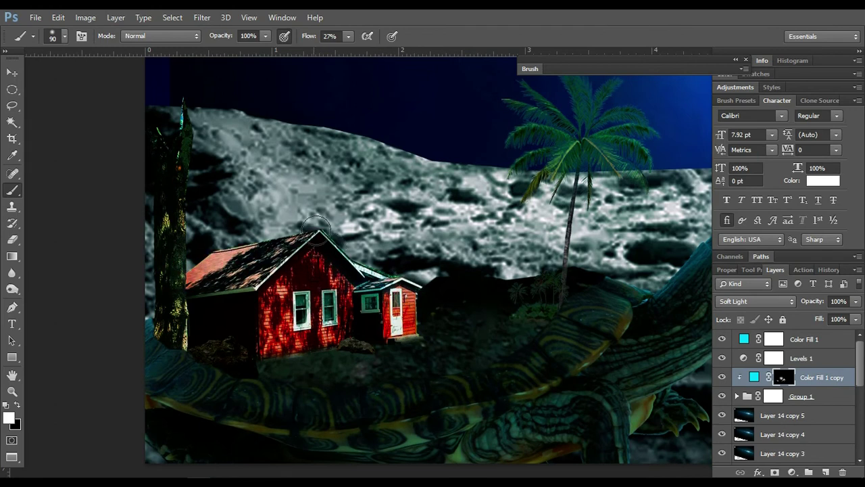
# Step: On Layer 8, burn the house's left roof and wall darker at 100% exposure
pyautogui.click(12, 272)
pyautogui.scroll(-3, 755, 364)
pyautogui.scroll(-2, 755, 363)
pyautogui.scroll(-2, 756, 364)
pyautogui.click(756, 364)
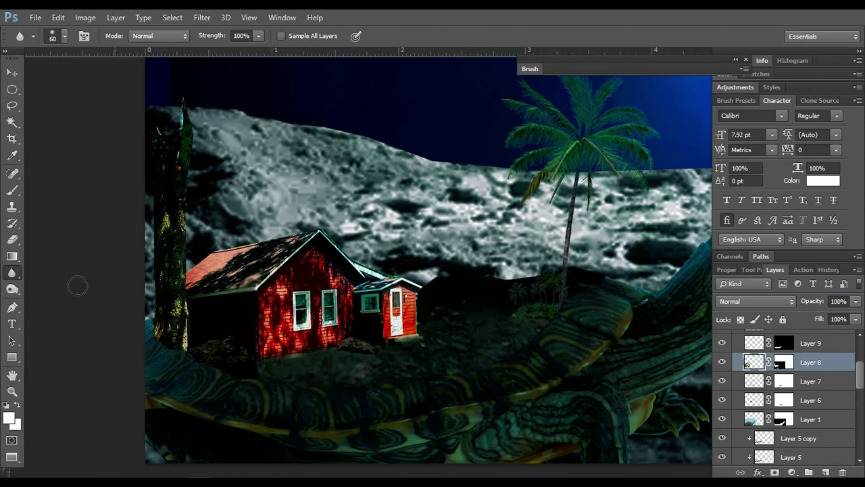
pyautogui.press('o')
pyautogui.moveTo(244, 274)
pyautogui.mouseDown()
pyautogui.moveTo(202, 254)
pyautogui.moveTo(179, 297)
pyautogui.moveTo(216, 260)
pyautogui.moveTo(243, 254)
pyautogui.mouseUp()
pyautogui.press('0')
pyautogui.moveTo(301, 363)
pyautogui.mouseDown()
pyautogui.moveTo(257, 274)
pyautogui.moveTo(264, 270)
pyautogui.moveTo(190, 278)
pyautogui.mouseUp()
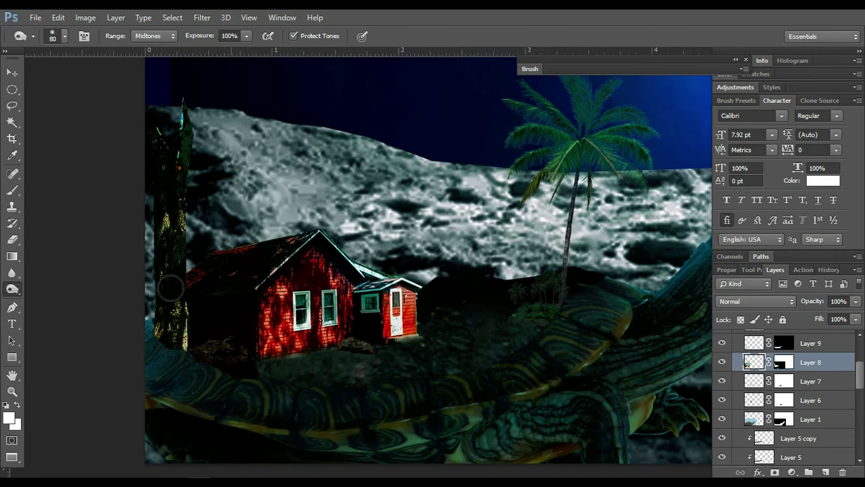
# Step: Fit the whole image in the window, select Layer 6, and zoom out
pyautogui.hotkey('ctrl', '0')
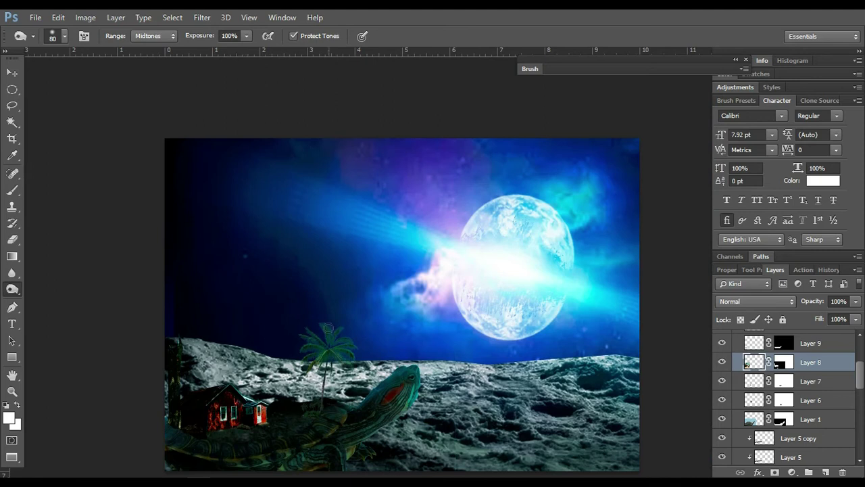
pyautogui.scroll(2, 742, 391)
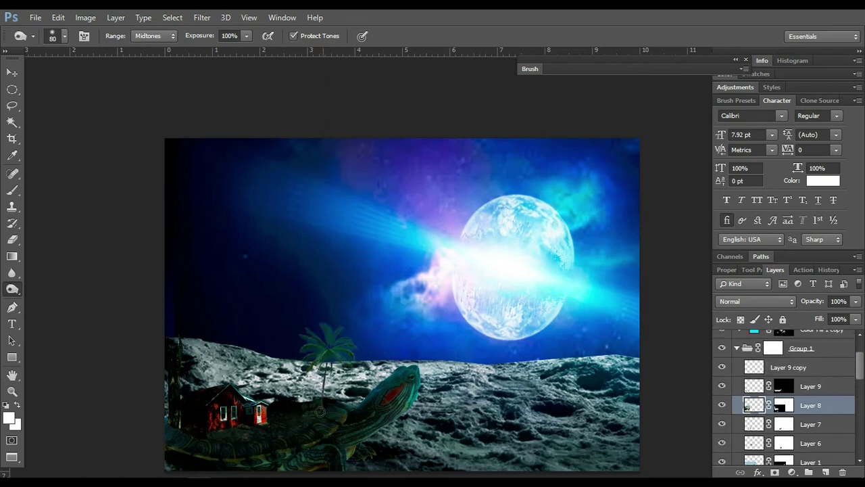
pyautogui.click(804, 443)
pyautogui.hotkey('ctrl', '-')
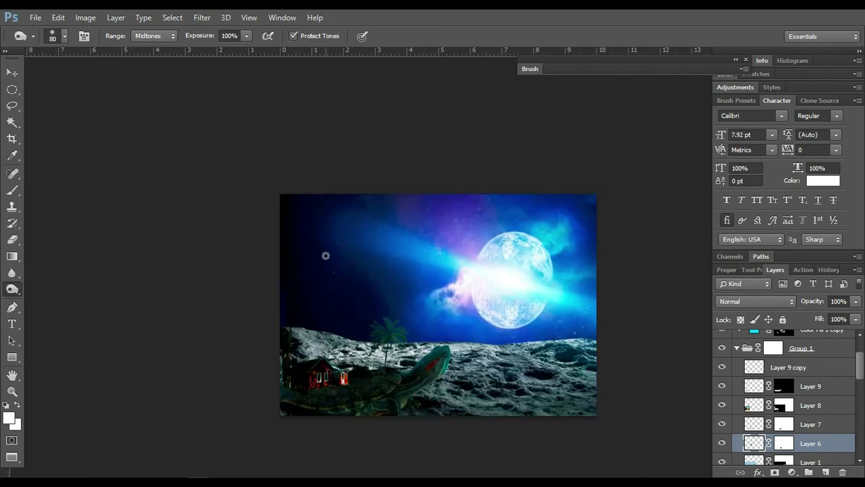
# Step: Enlarge the space-station image, send Layer 16 down behind Layer 10, and reposition it
pyautogui.hotkey('ctrl', 't')
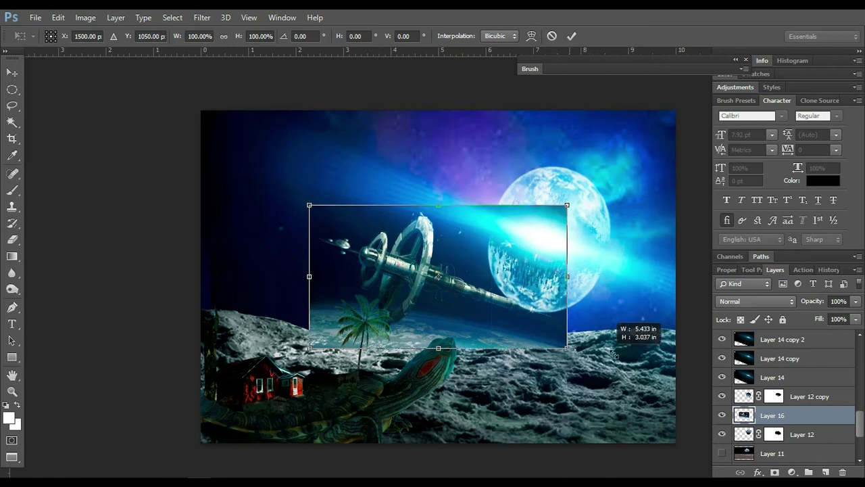
pyautogui.moveTo(567, 345); pyautogui.dragTo(653, 383)
pyautogui.press('Return')
pyautogui.hotkey('ctrl', '[')
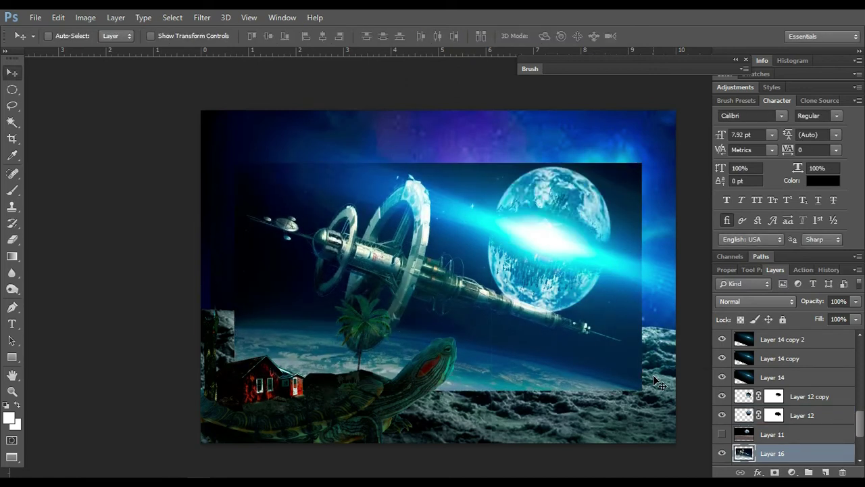
pyautogui.hotkey('ctrl', '[')
pyautogui.hotkey('ctrl', '[')
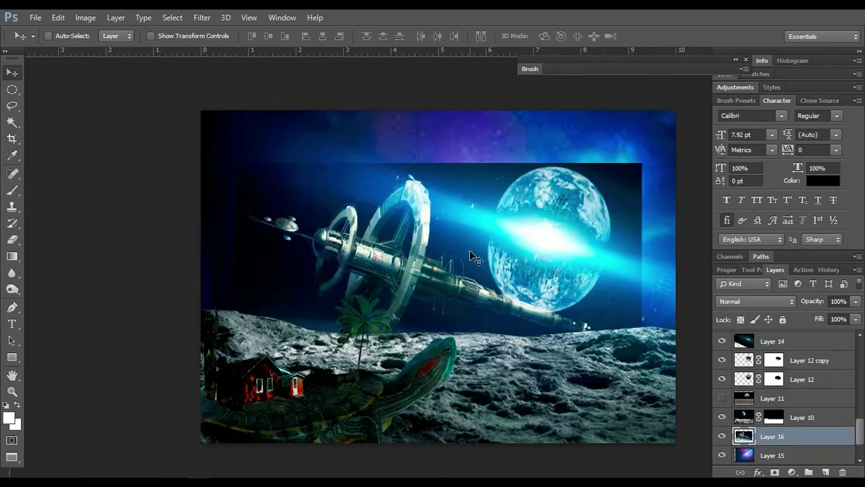
pyautogui.moveTo(370, 282)
pyautogui.mouseDown()
pyautogui.moveTo(370, 316)
pyautogui.moveTo(229, 315)
pyautogui.moveTo(230, 297)
pyautogui.mouseUp()
# Step: Set the space-station layer's blend mode to Lighter Color so it fades into the sky
pyautogui.click(736, 300)
pyautogui.click(736, 301)
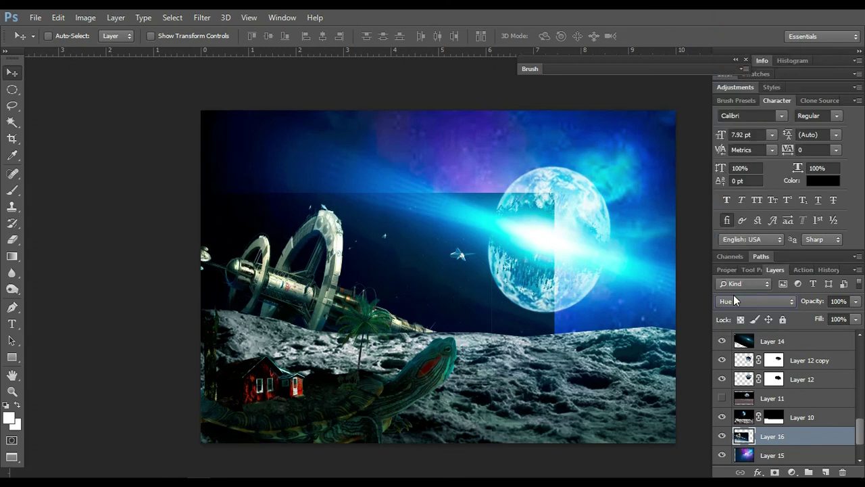
pyautogui.scroll(-6, 735, 301)
pyautogui.scroll(-6, 736, 301)
pyautogui.scroll(-7, 735, 301)
pyautogui.scroll(-2, 735, 301)
pyautogui.scroll(3, 735, 301)
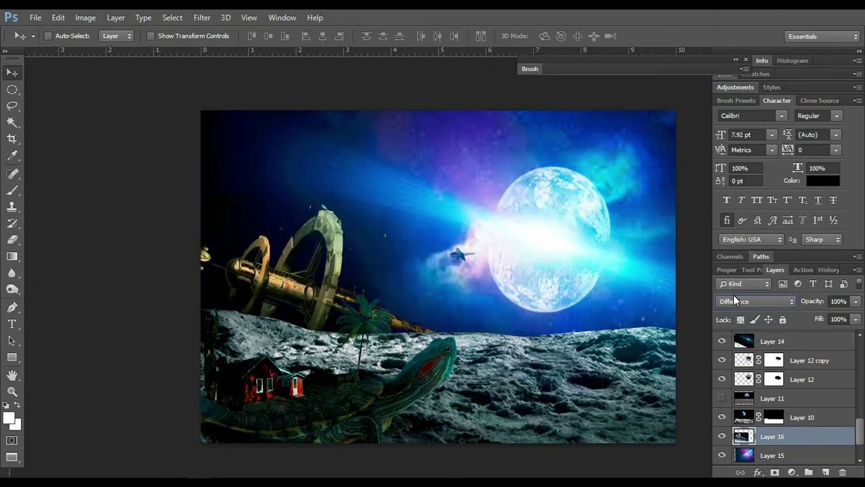
pyautogui.press('Up')
pyautogui.press('Up')
pyautogui.press('Up')
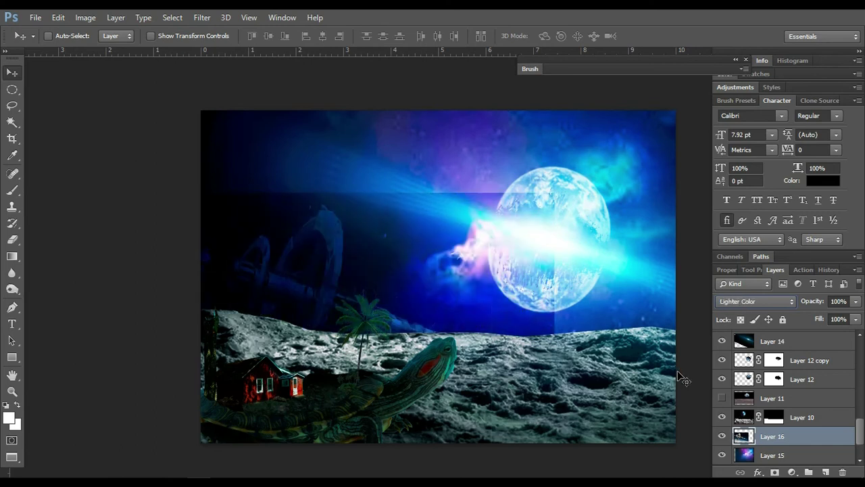
pyautogui.press('Up')
pyautogui.press('Up')
# Step: Scale the space station up to about 123% and move it up and left
pyautogui.moveTo(402, 260); pyautogui.dragTo(399, 257)
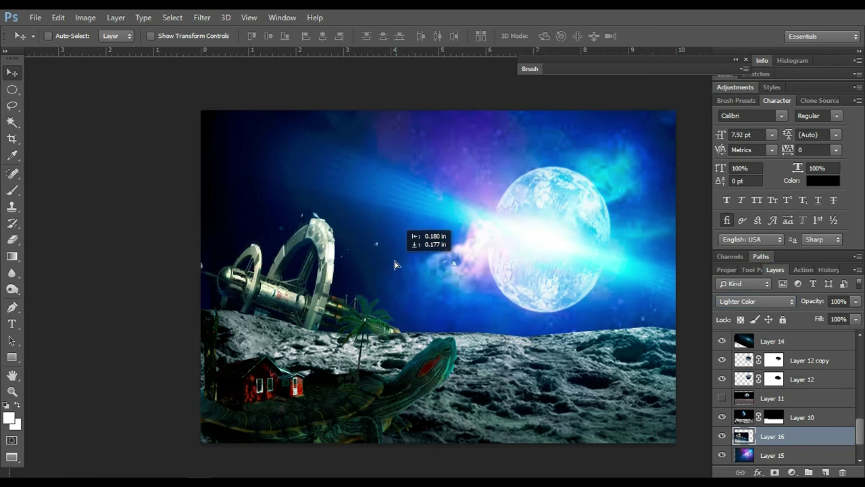
pyautogui.hotkey('ctrl', 't')
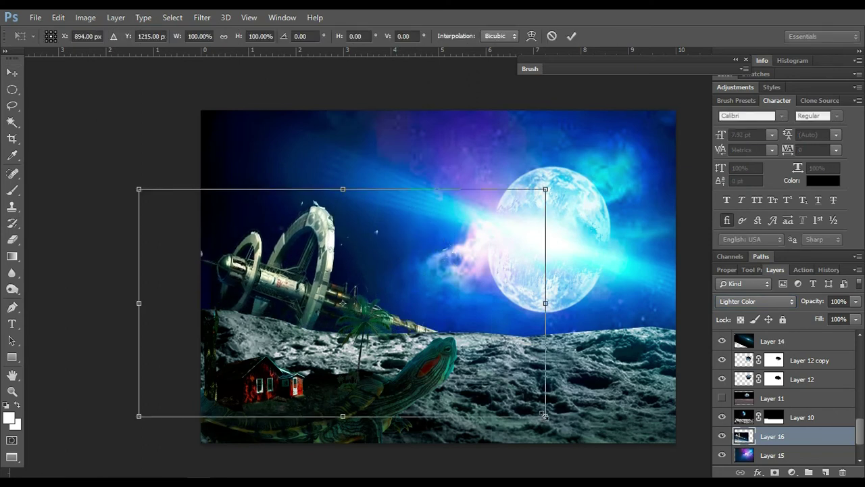
pyautogui.moveTo(546, 415); pyautogui.dragTo(606, 422)
pyautogui.press('Return')
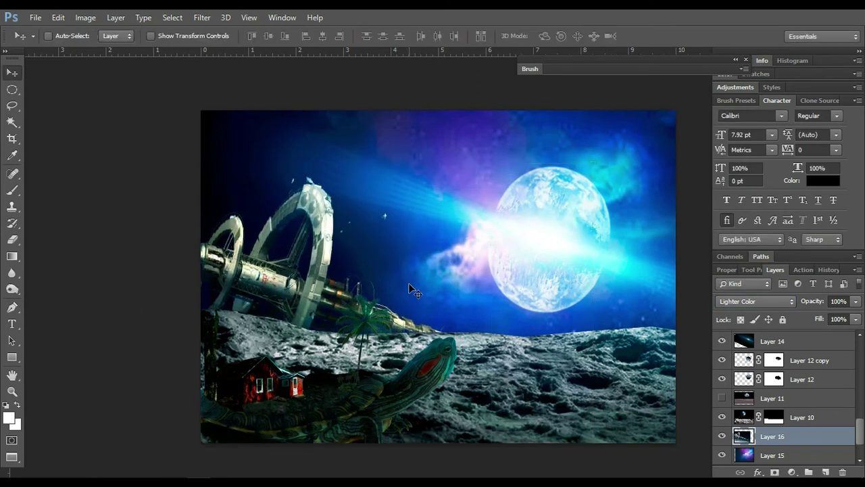
pyautogui.moveTo(296, 290); pyautogui.dragTo(290, 268)
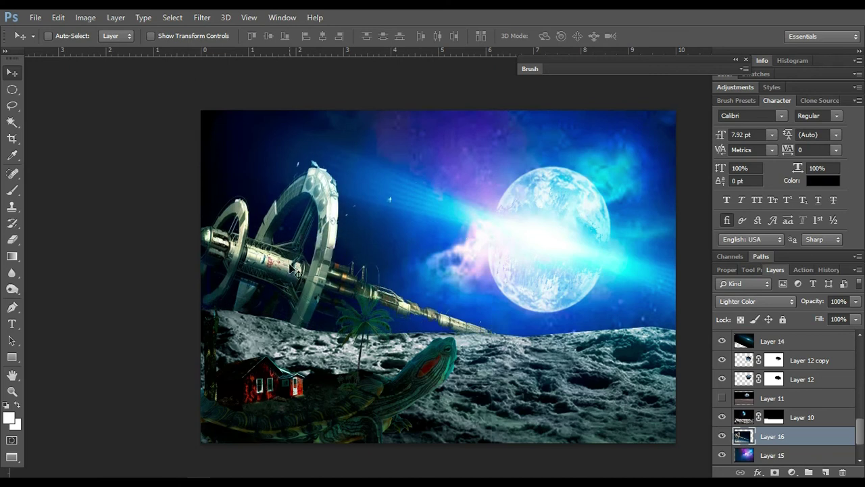
# Step: Rotate the station about -36° around a pivot at its base, aiming it at Earth
pyautogui.hotkey('ctrl', 't')
pyautogui.moveTo(590, 445)
pyautogui.mouseDown()
pyautogui.moveTo(636, 271)
pyautogui.moveTo(622, 265)
pyautogui.mouseUp()
pyautogui.keyDown('alt'); pyautogui.click(653, 230); pyautogui.keyUp('alt')
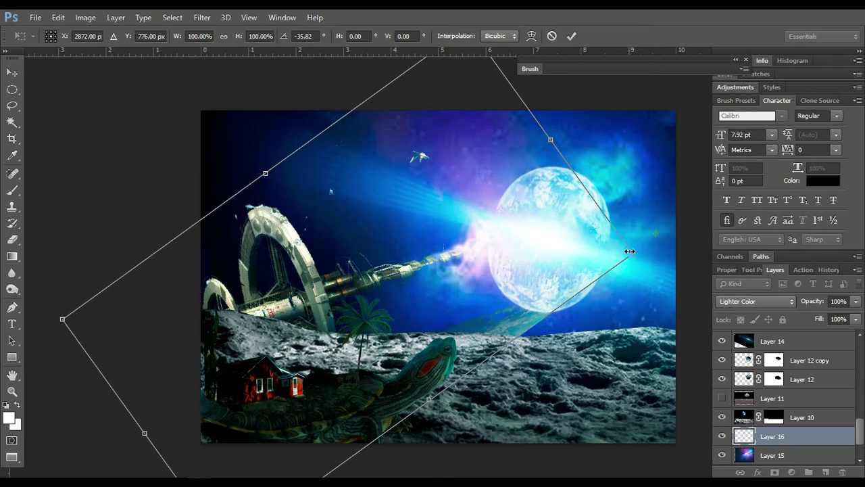
pyautogui.moveTo(661, 236); pyautogui.dragTo(347, 287)
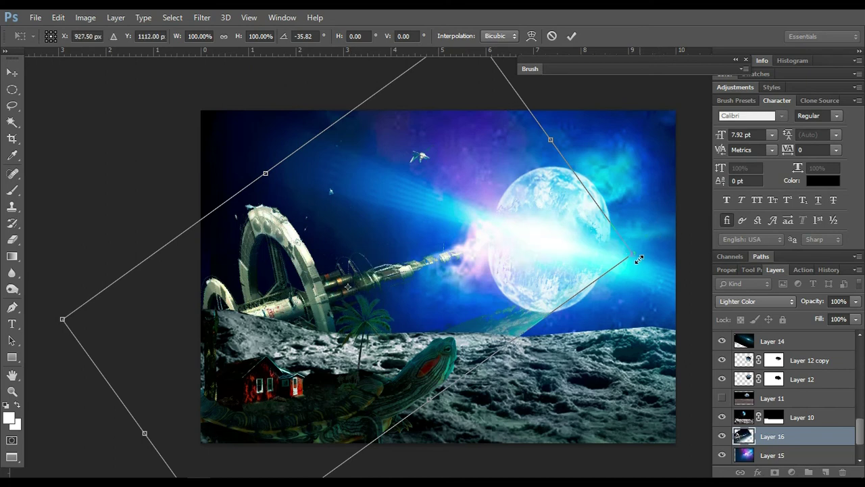
pyautogui.moveTo(638, 258); pyautogui.dragTo(569, 258)
pyautogui.hotkey('ctrl', 'z')
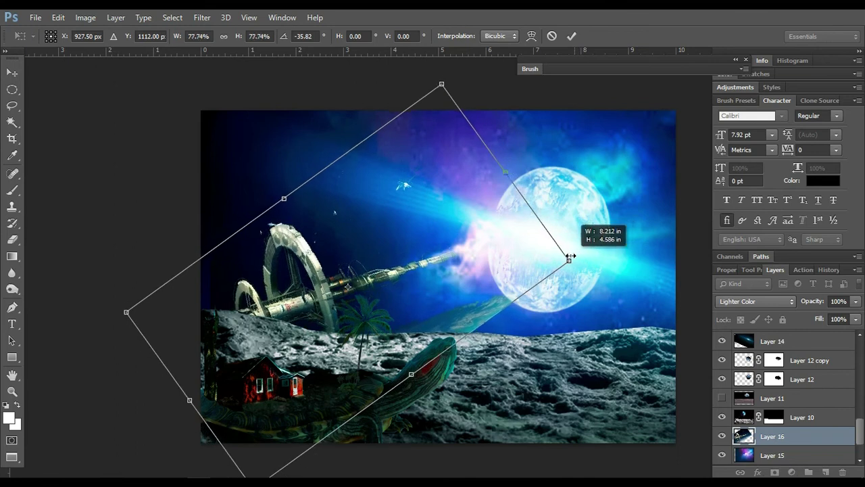
pyautogui.press('Return')
# Step: Shift the tilted station slightly left and duplicate Layer 16
pyautogui.moveTo(398, 270); pyautogui.dragTo(389, 270)
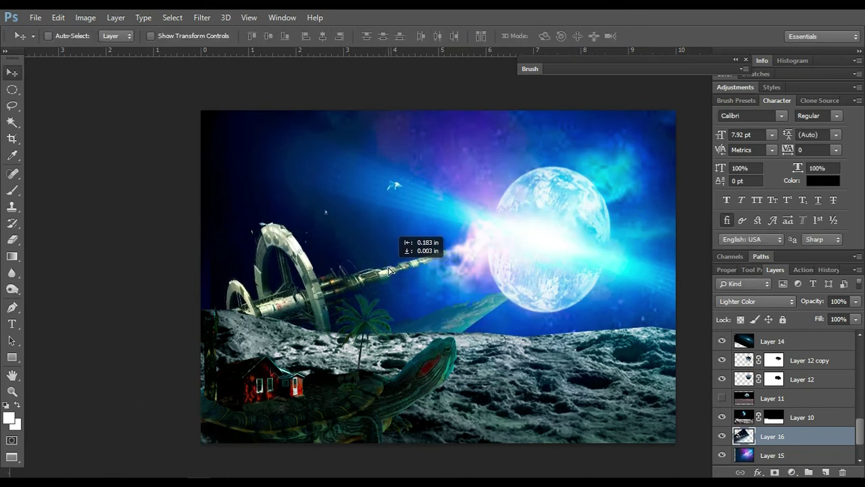
pyautogui.press('e')
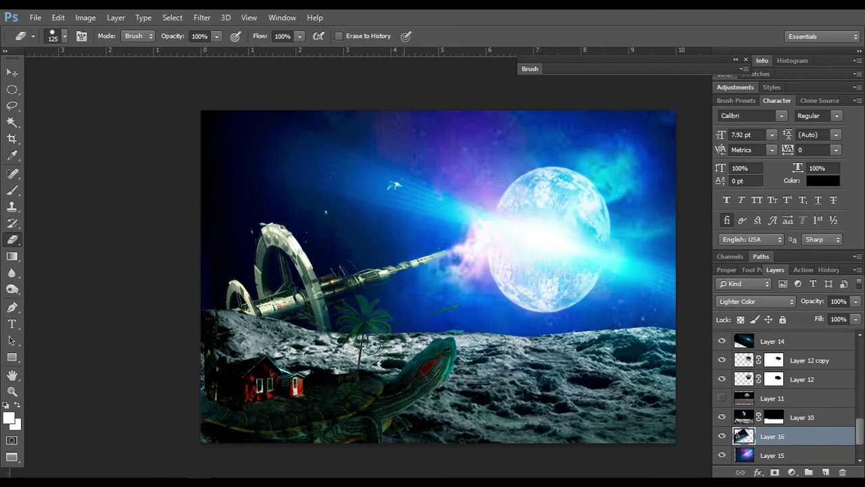
pyautogui.hotkey('ctrl', 'j')
# Step: Shrink the Layer 16 copy to about 38%, tilt it 18°, and place it in the upper-left sky
pyautogui.press('v')
pyautogui.moveTo(343, 317)
pyautogui.mouseDown()
pyautogui.moveTo(402, 233)
pyautogui.moveTo(412, 244)
pyautogui.mouseUp()
pyautogui.hotkey('ctrl', 't')
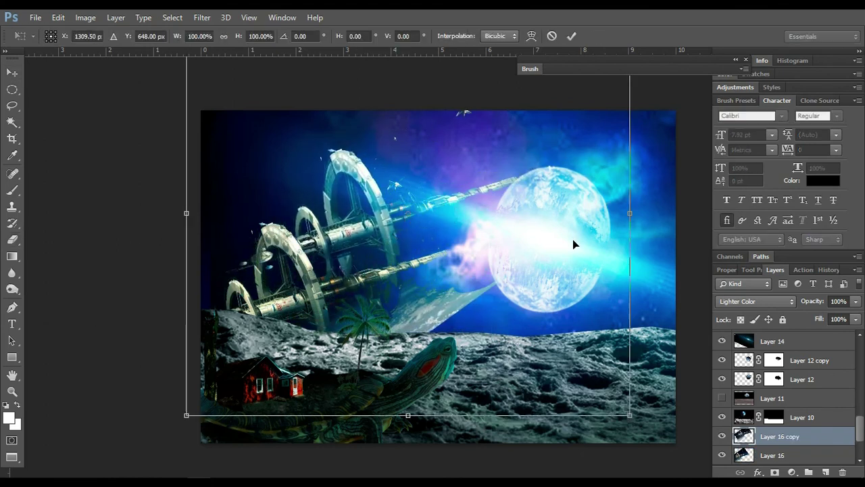
pyautogui.moveTo(625, 409); pyautogui.dragTo(498, 303)
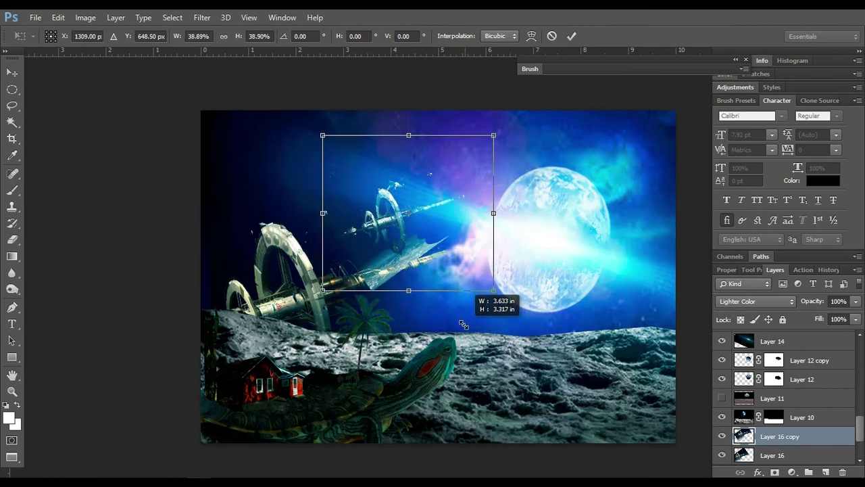
pyautogui.moveTo(426, 255)
pyautogui.mouseDown()
pyautogui.moveTo(631, 277)
pyautogui.moveTo(460, 323)
pyautogui.moveTo(456, 291)
pyautogui.moveTo(398, 252)
pyautogui.moveTo(366, 174)
pyautogui.moveTo(467, 266)
pyautogui.moveTo(469, 286)
pyautogui.moveTo(483, 298)
pyautogui.moveTo(468, 303)
pyautogui.moveTo(319, 258)
pyautogui.moveTo(327, 191)
pyautogui.moveTo(336, 200)
pyautogui.mouseUp()
pyautogui.moveTo(433, 142); pyautogui.dragTo(527, 213)
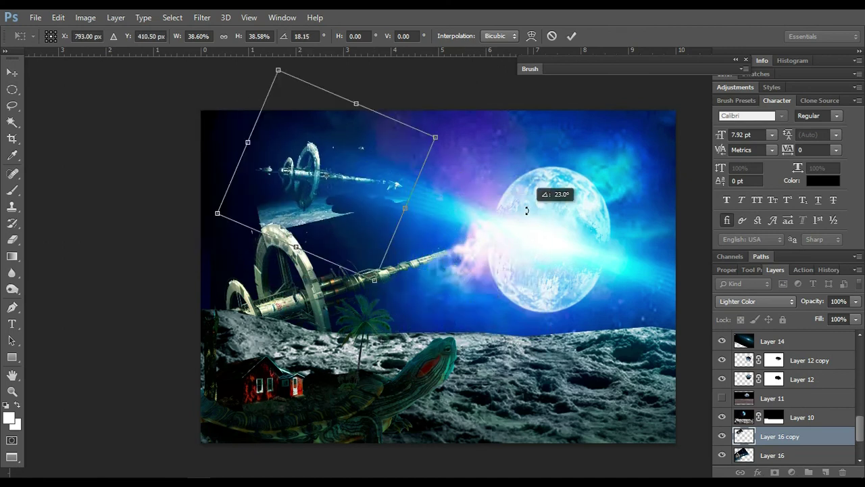
pyautogui.moveTo(391, 165); pyautogui.dragTo(392, 178)
pyautogui.press('Return')
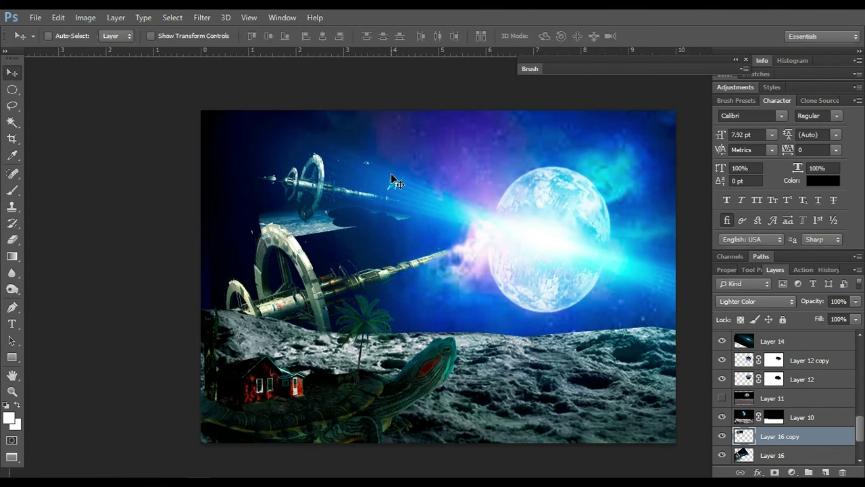
# Step: Erase the light patch beside the smaller station and bring Layer 17 to the top
pyautogui.press('e')
pyautogui.moveTo(336, 226); pyautogui.dragTo(284, 229)
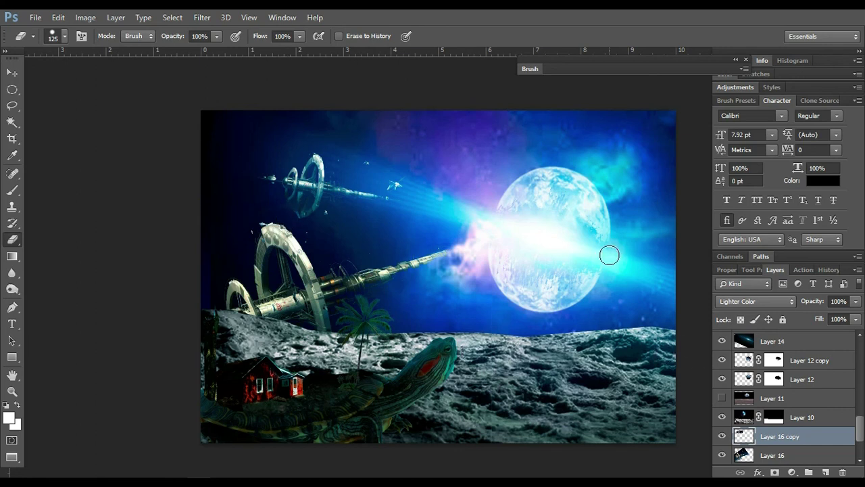
pyautogui.moveTo(861, 439)
pyautogui.mouseDown()
pyautogui.moveTo(859, 362)
pyautogui.moveTo(861, 439)
pyautogui.mouseUp()
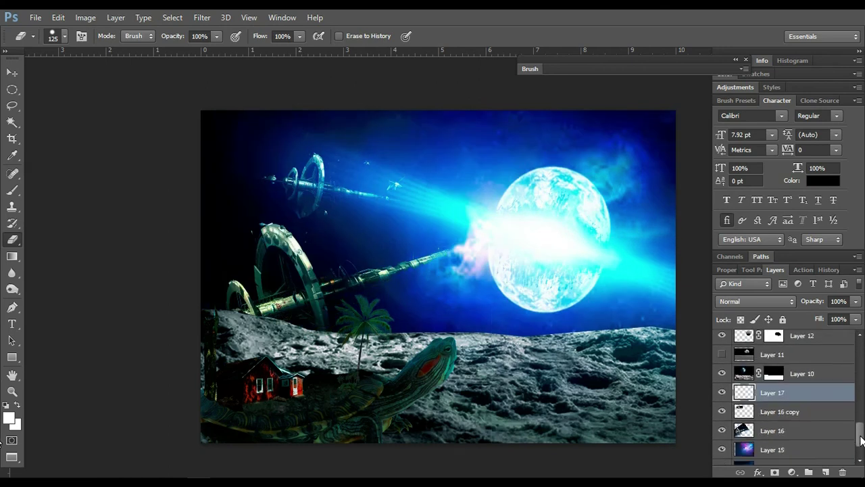
pyautogui.hotkey('ctrl', 'shift', ']')
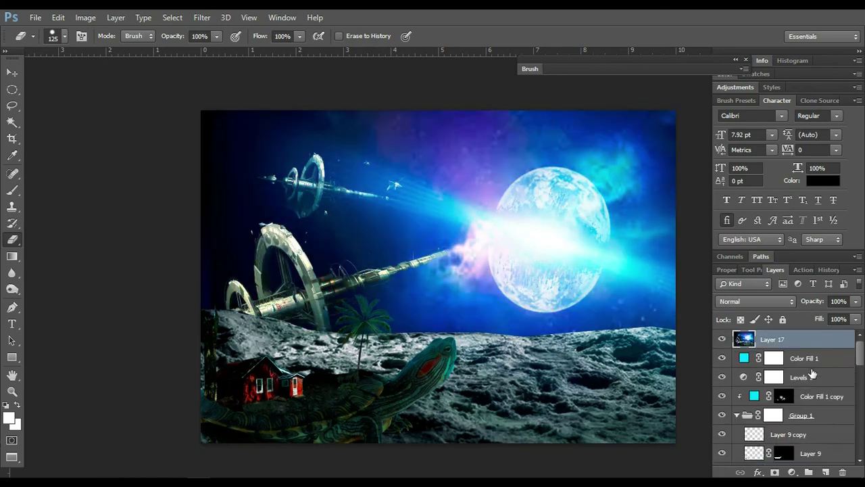